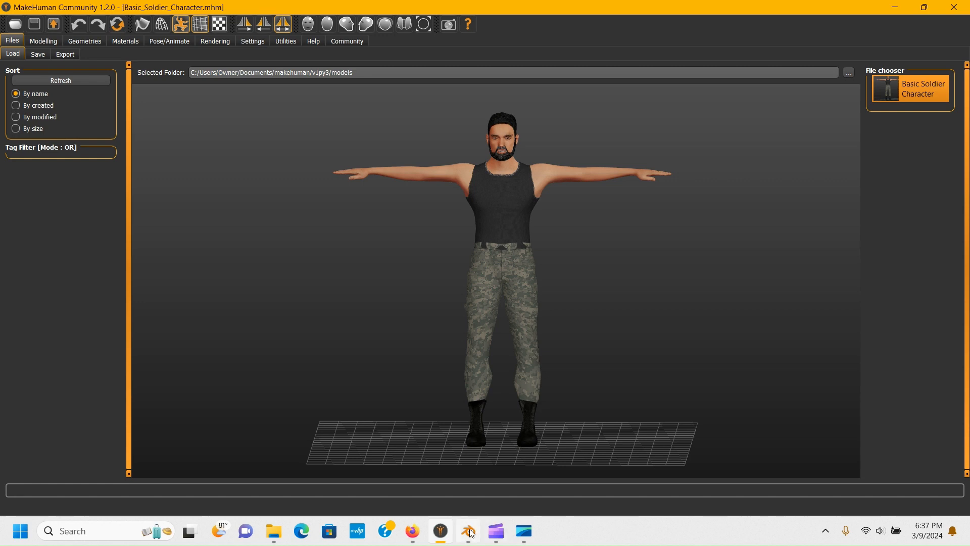
Switch to Blender and open its add-on preferences.
{"action": "left_click", "coordinate": [468, 531]}
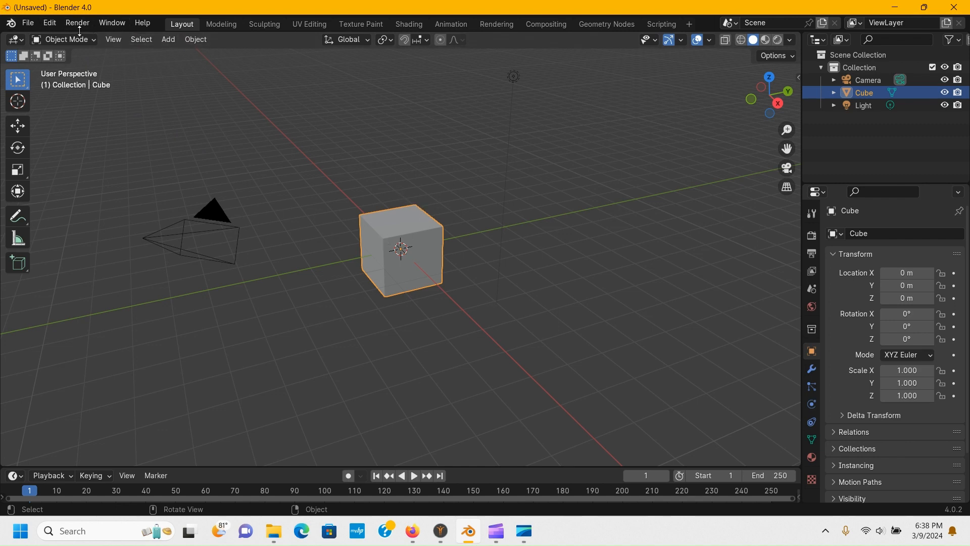
{"action": "left_click", "coordinate": [50, 24]}
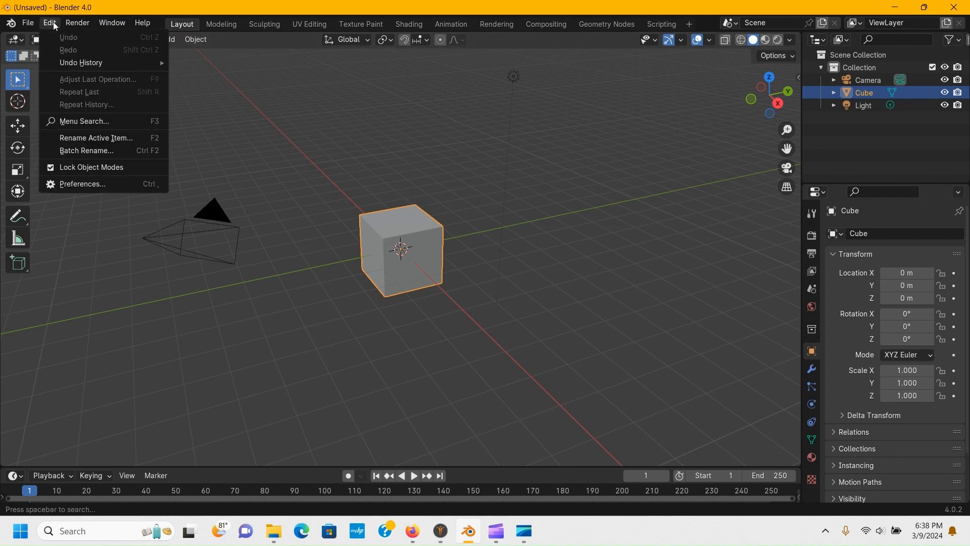
{"action": "left_click", "coordinate": [78, 183]}
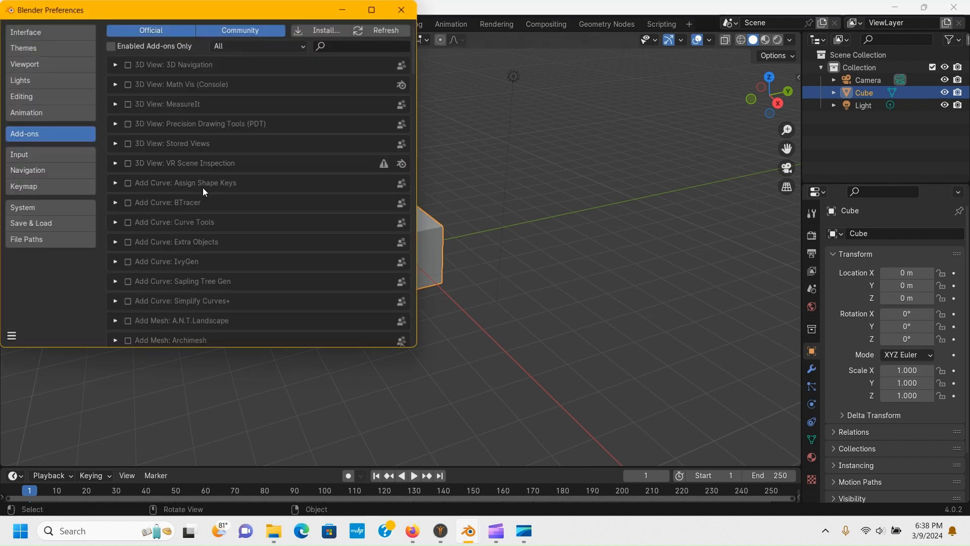
{"action": "left_click", "coordinate": [333, 30]}
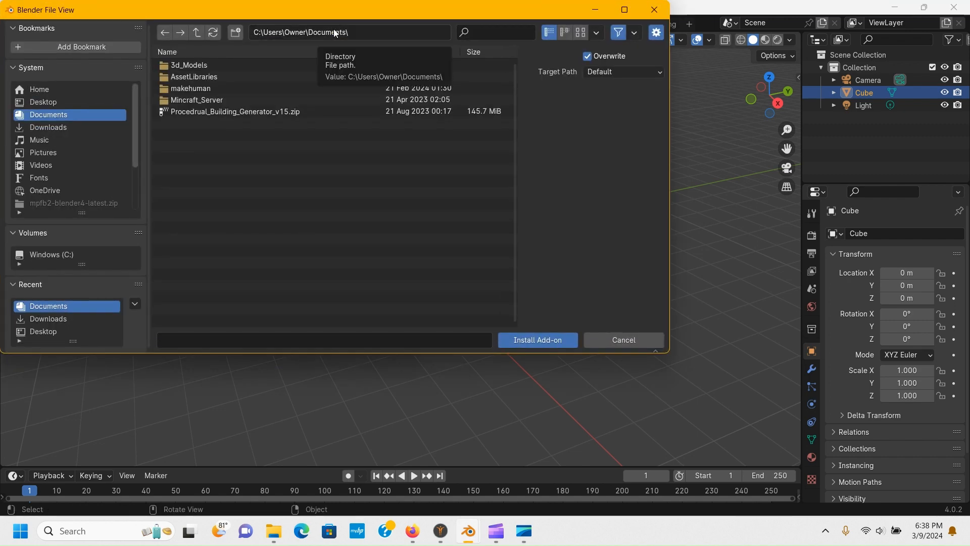
{"action": "left_click", "coordinate": [92, 127]}
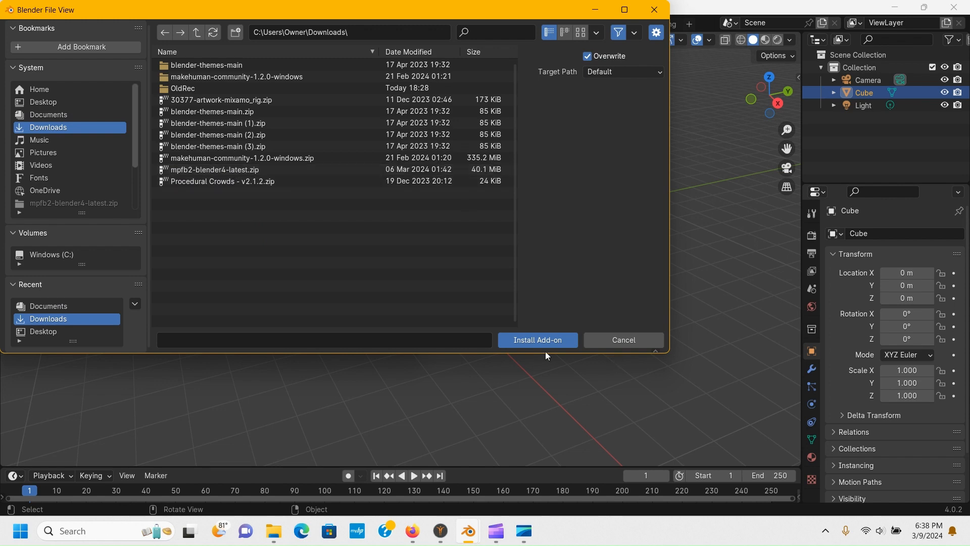
{"action": "left_click", "coordinate": [589, 341]}
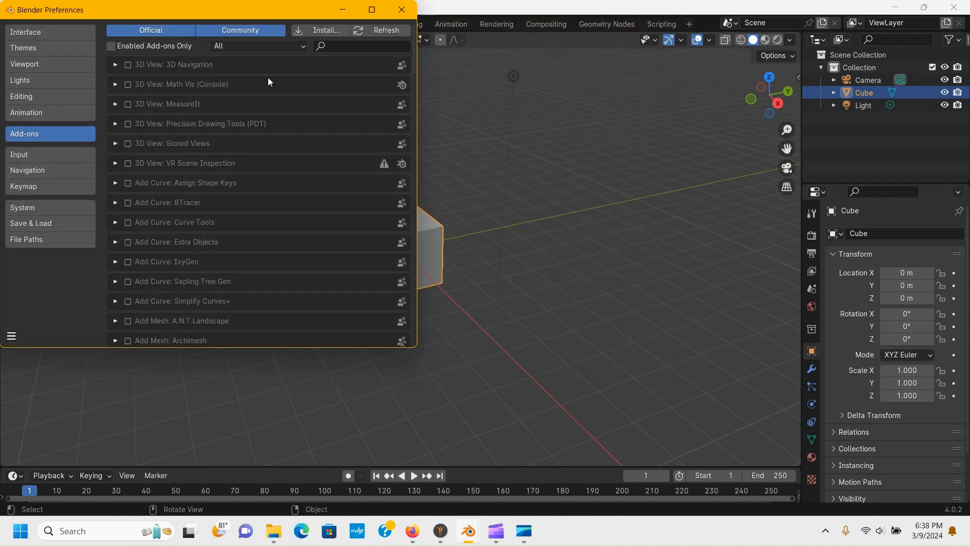
Search the add-ons for mpf, make sure MakeHuman: mpfb is enabled and close the preferences.
{"action": "left_click", "coordinate": [335, 49]}
{"action": "type", "text": "mpf"}
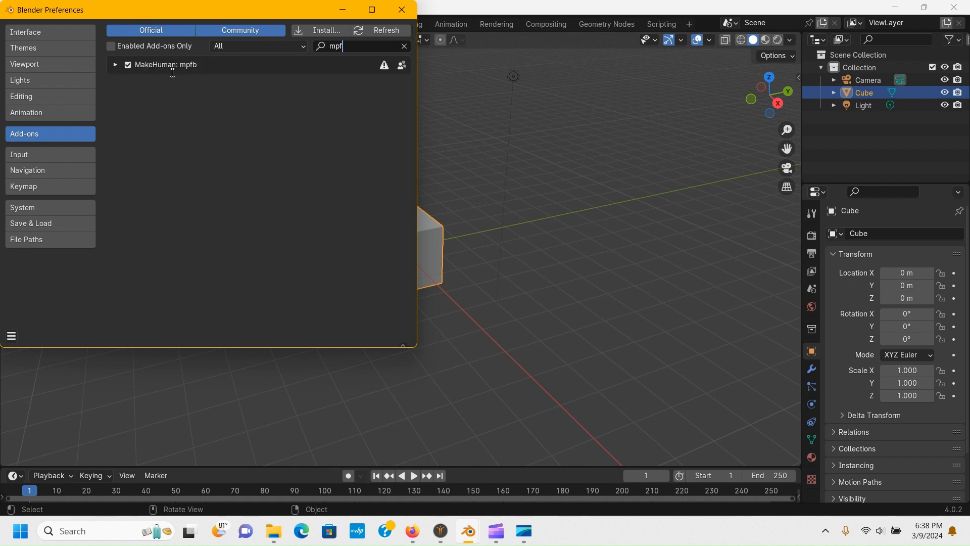
{"action": "left_click", "coordinate": [128, 64]}
{"action": "left_click", "coordinate": [401, 10]}
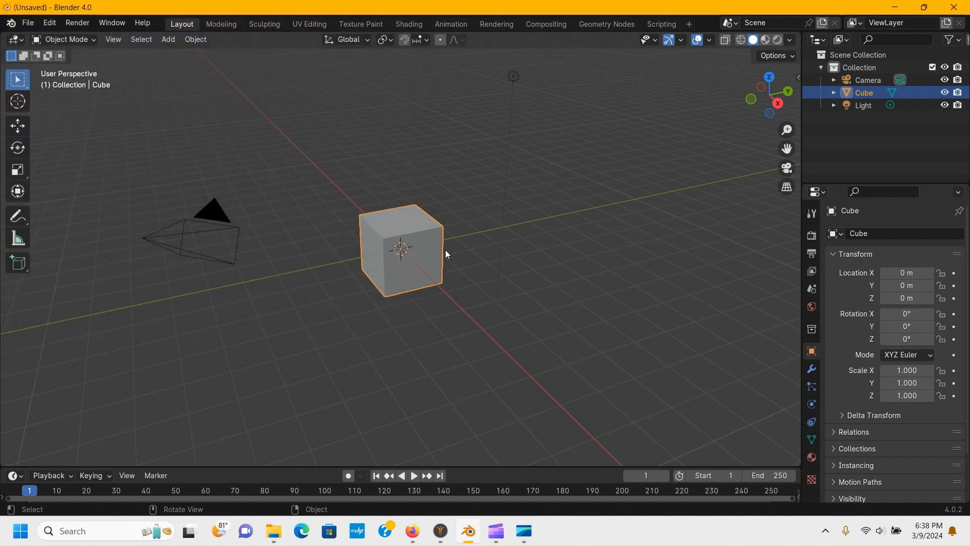
Show the 3D viewport's sidebar and turn on the Screencast Keys display.
{"action": "key", "text": "n"}
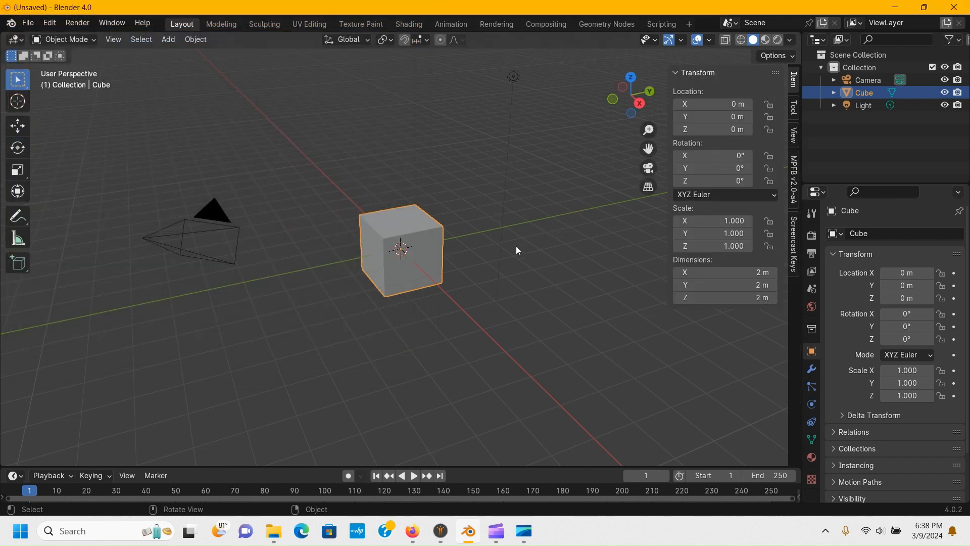
{"action": "left_click", "coordinate": [461, 327]}
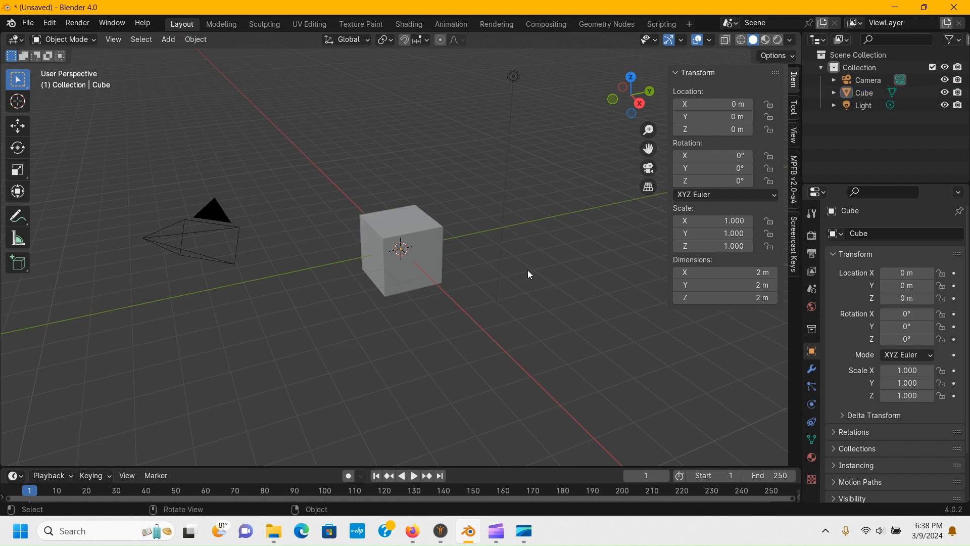
{"action": "left_click", "coordinate": [792, 242]}
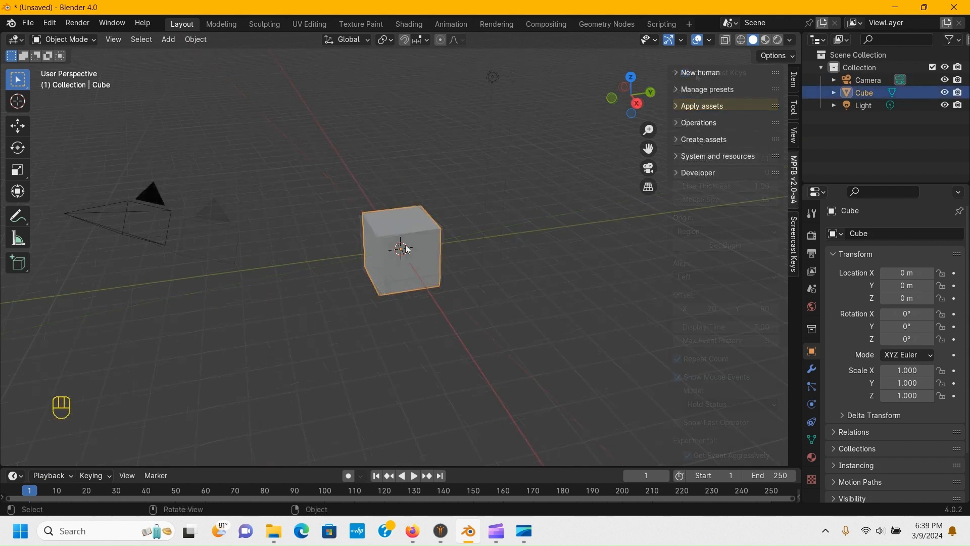
Delete the default cube, check the soldier character loaded in MakeHuman and return to Blender.
{"action": "key", "text": "x"}
{"action": "left_click", "coordinate": [408, 248]}
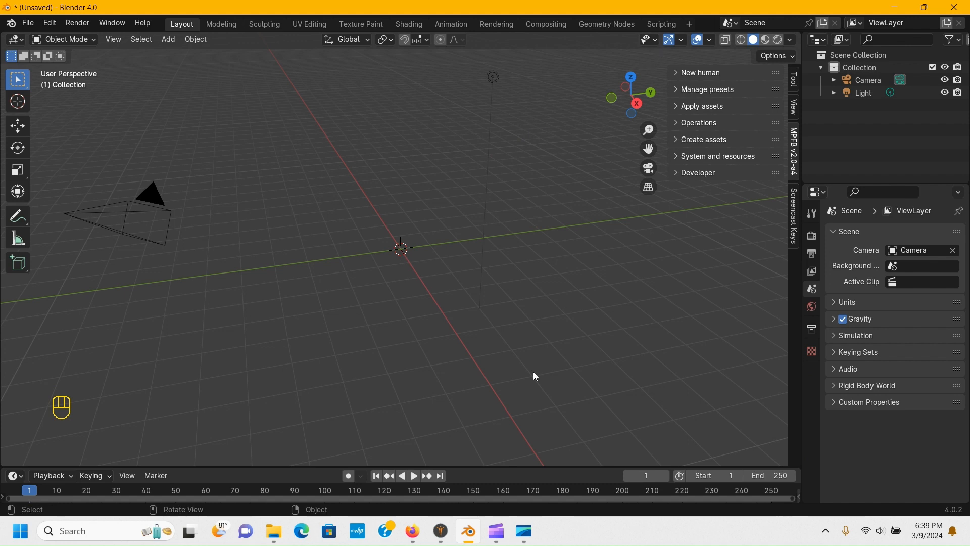
{"action": "left_click", "coordinate": [440, 531]}
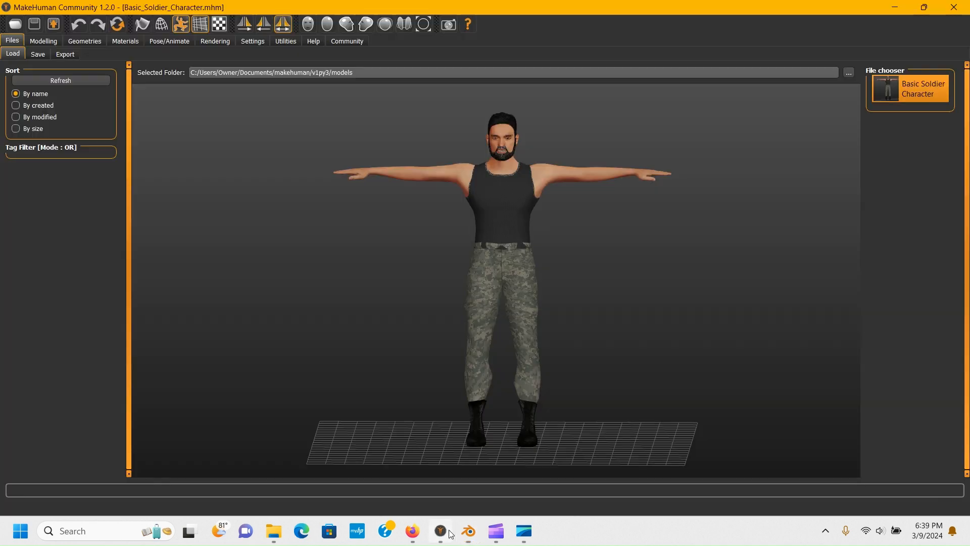
{"action": "left_click", "coordinate": [469, 530]}
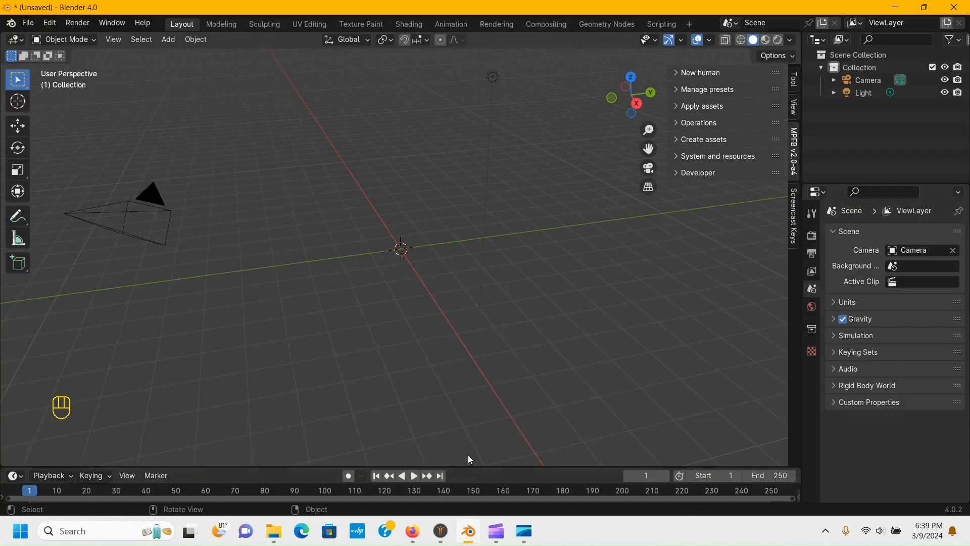
In the MPFB importer presets for MakeHuman, disable Import body proxy, Import rig and Use rig as parent.
{"action": "left_click", "coordinate": [677, 73]}
{"action": "left_click", "coordinate": [682, 123]}
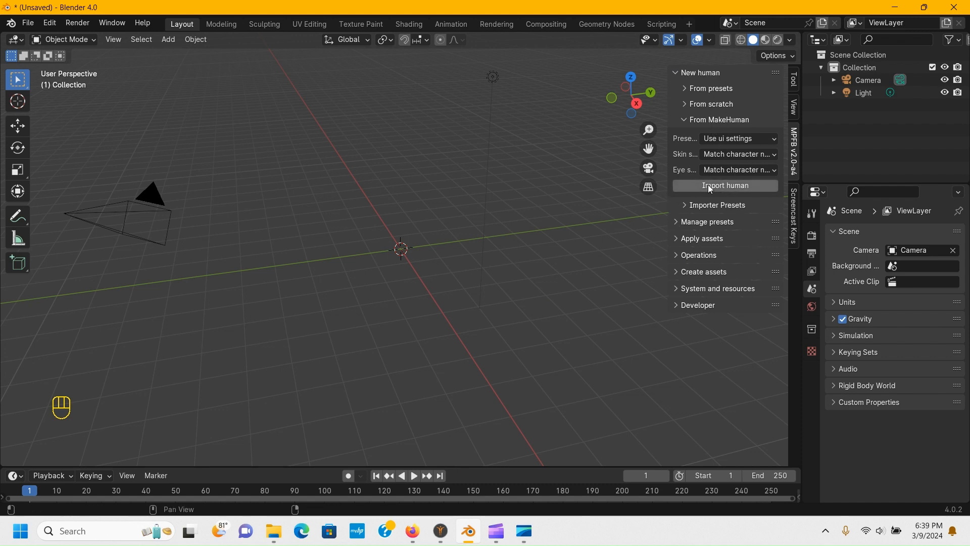
{"action": "left_click", "coordinate": [683, 206]}
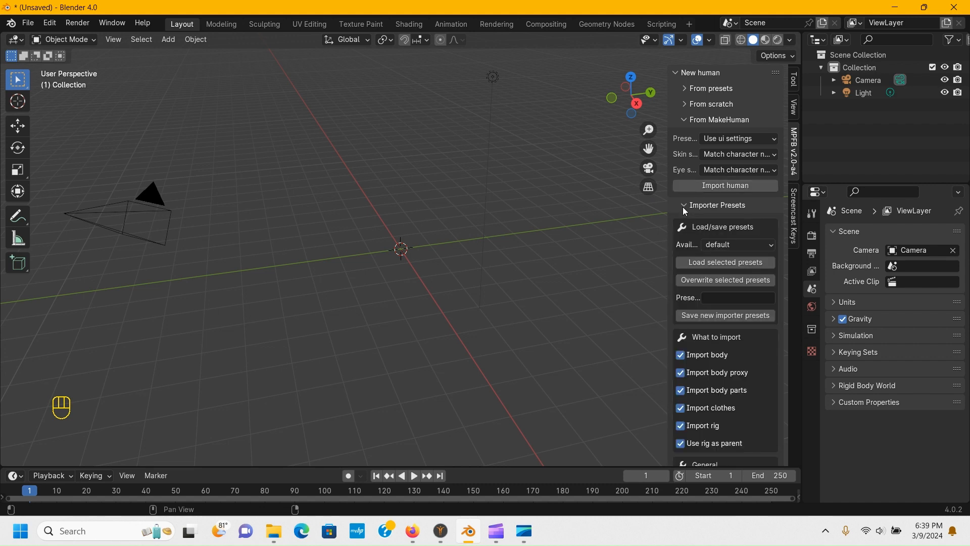
{"action": "scroll", "coordinate": [723, 236], "scroll_direction": "down", "scroll_amount": 5}
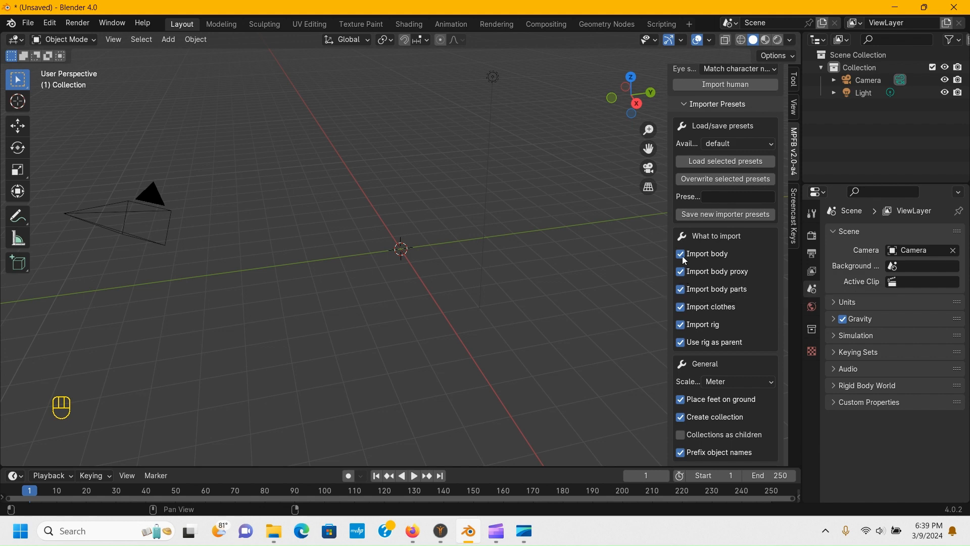
{"action": "left_click", "coordinate": [681, 271]}
{"action": "left_click", "coordinate": [682, 324]}
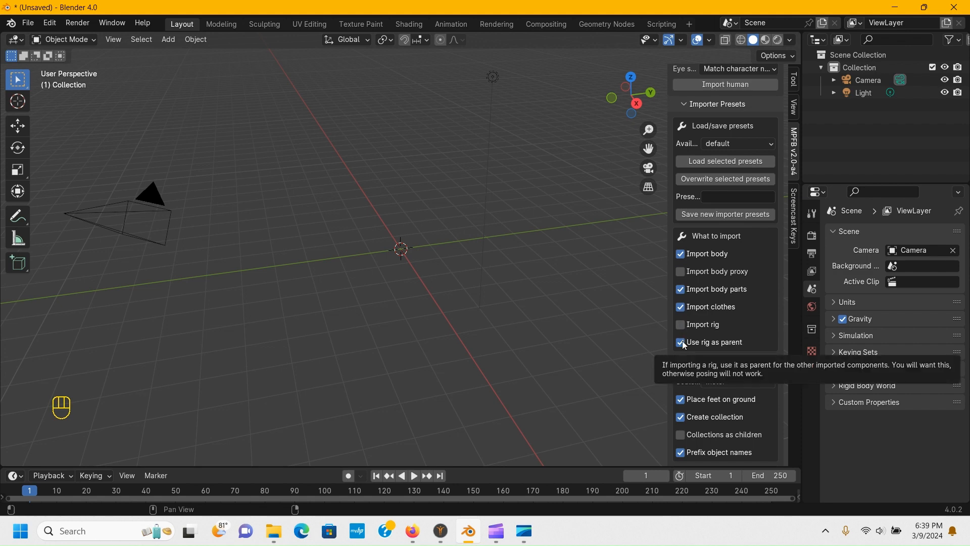
{"action": "left_click", "coordinate": [681, 343]}
Disable Mask base mesh and Add subdiv modifier in the importer's mesh settings.
{"action": "scroll", "coordinate": [707, 329], "scroll_direction": "down", "scroll_amount": 3}
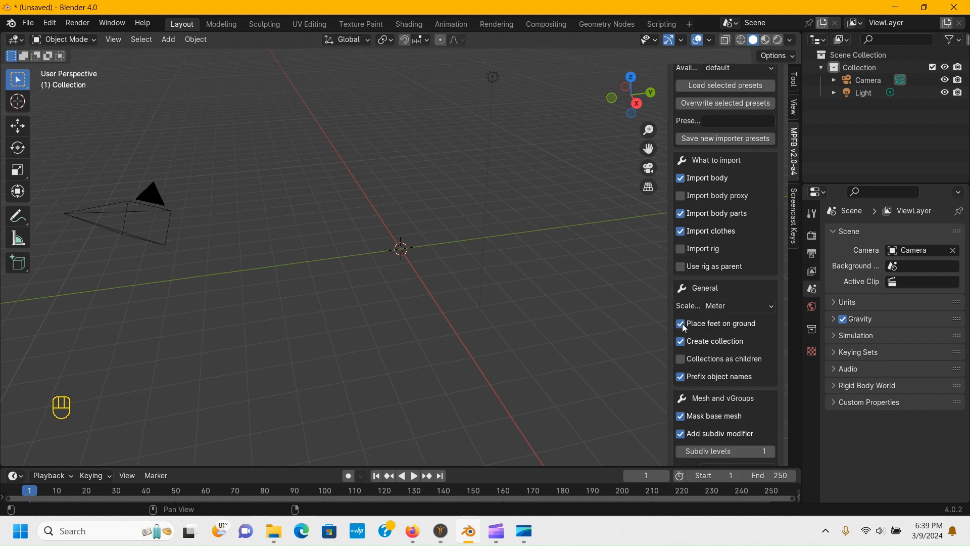
{"action": "scroll", "coordinate": [709, 348], "scroll_direction": "down", "scroll_amount": 1}
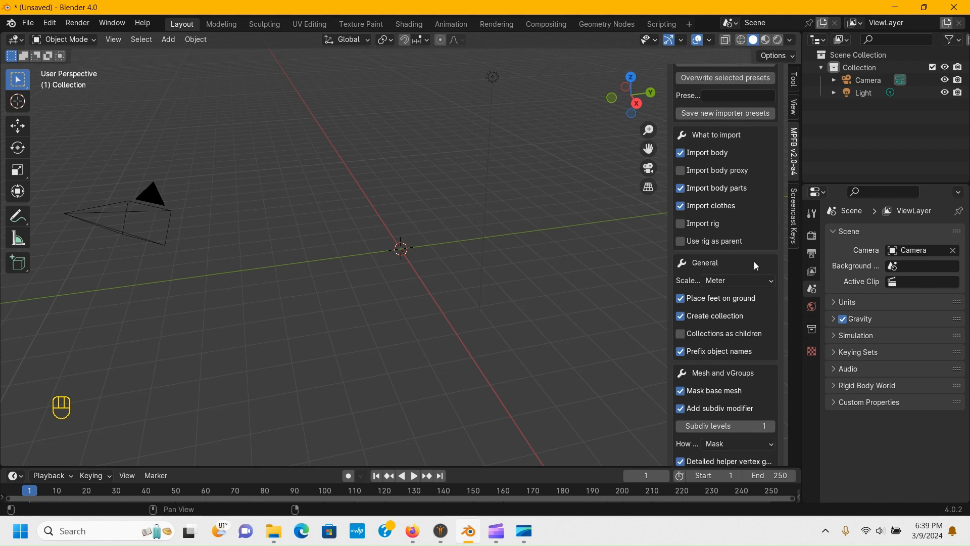
{"action": "scroll", "coordinate": [752, 263], "scroll_direction": "down", "scroll_amount": 2}
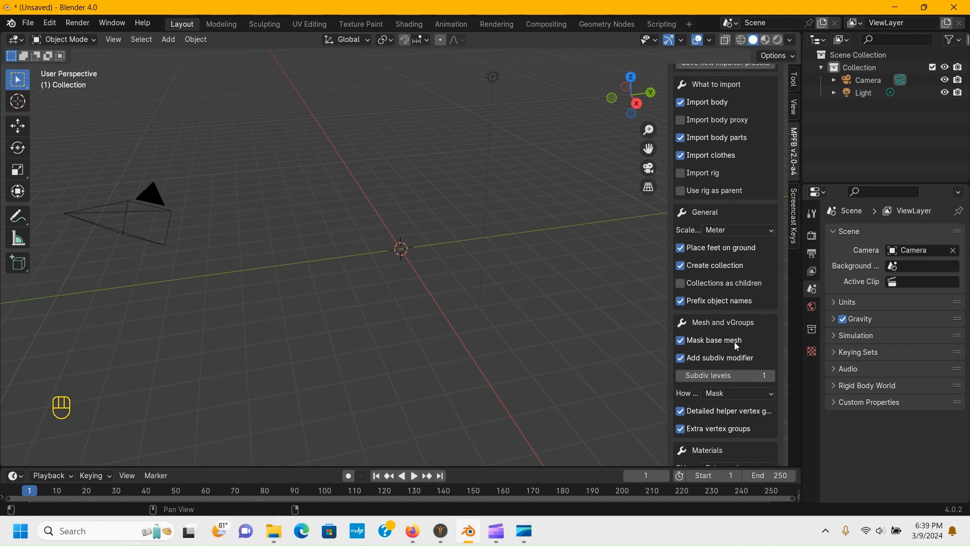
{"action": "left_click", "coordinate": [681, 341]}
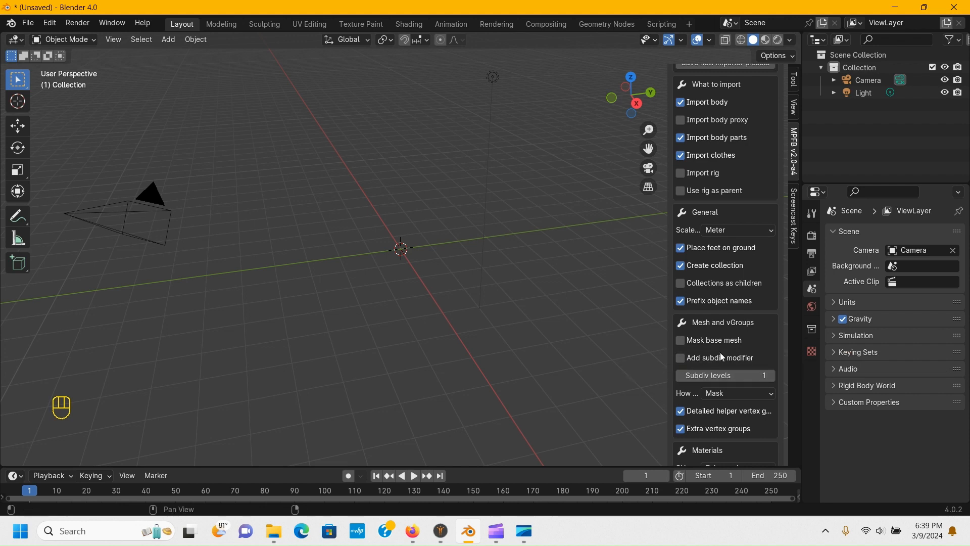
Set the importer's handling of helper geometry to Delete.
{"action": "scroll", "coordinate": [692, 377], "scroll_direction": "down", "scroll_amount": 2}
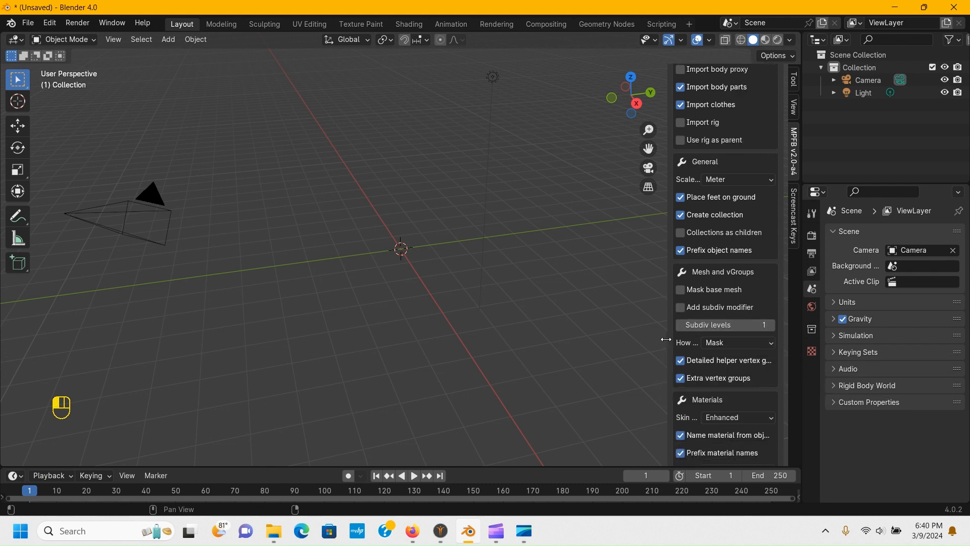
{"action": "left_click_drag", "start_coordinate": [665, 339], "coordinate": [414, 340]}
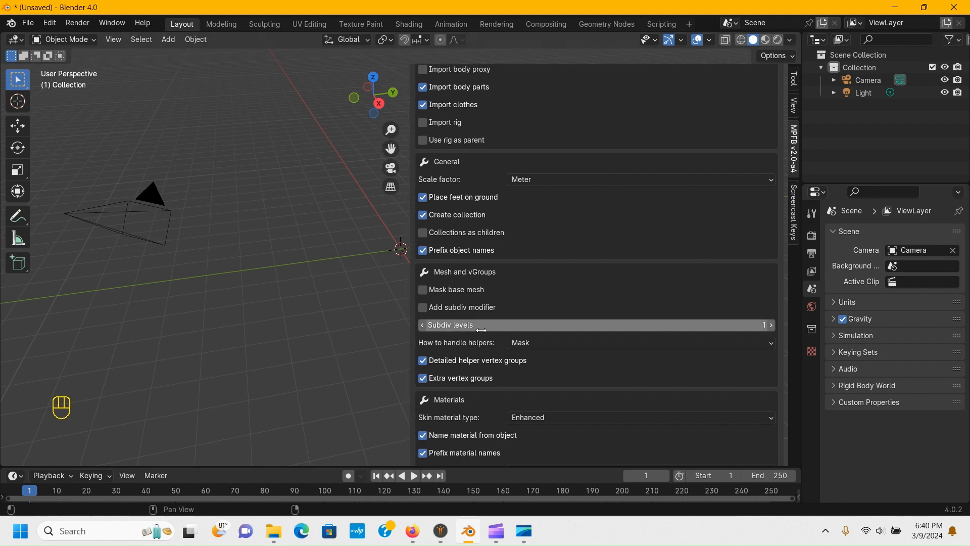
{"action": "left_click", "coordinate": [528, 348]}
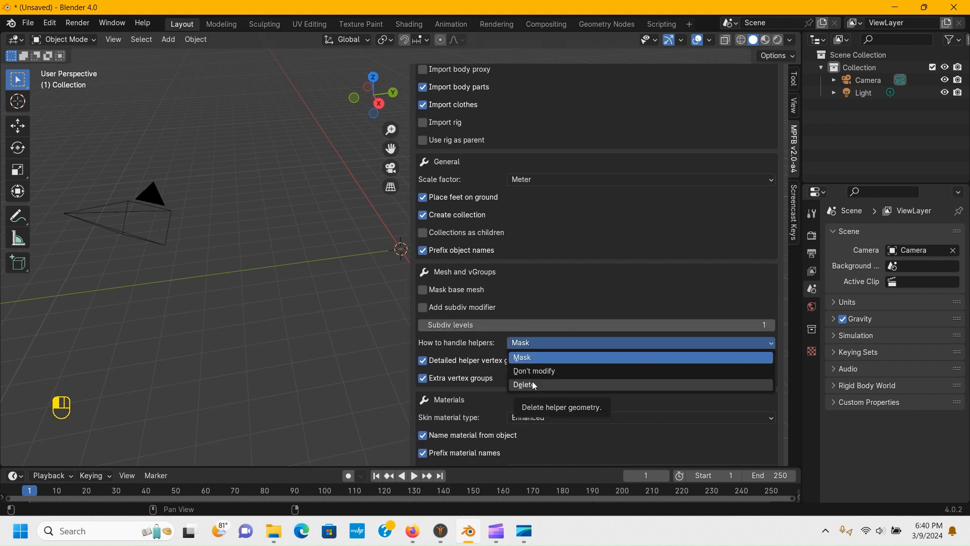
{"action": "left_click", "coordinate": [526, 385]}
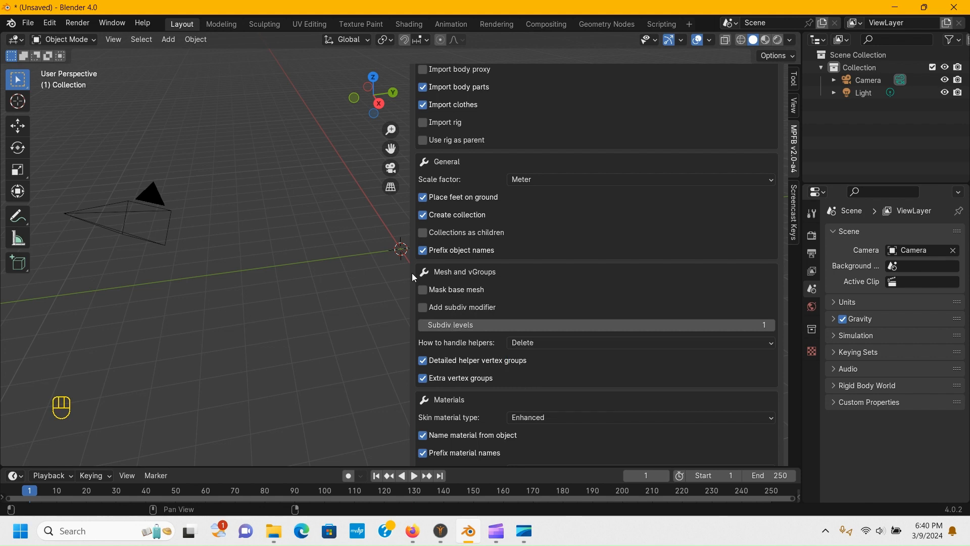
{"action": "left_click_drag", "start_coordinate": [412, 277], "coordinate": [641, 280]}
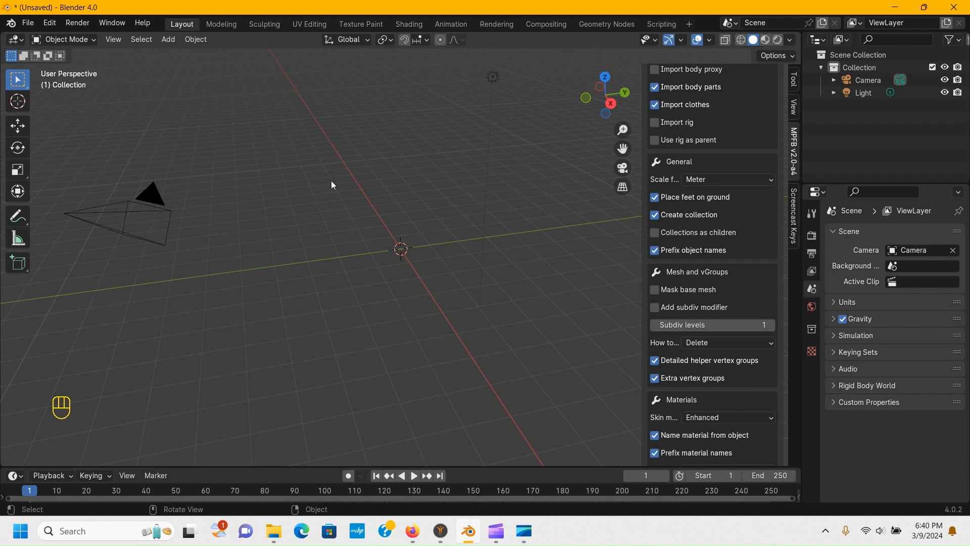
Import the soldier character from MakeHuman with the current importer settings and inspect it from the front.
{"action": "scroll", "coordinate": [693, 182], "scroll_direction": "up", "scroll_amount": 12}
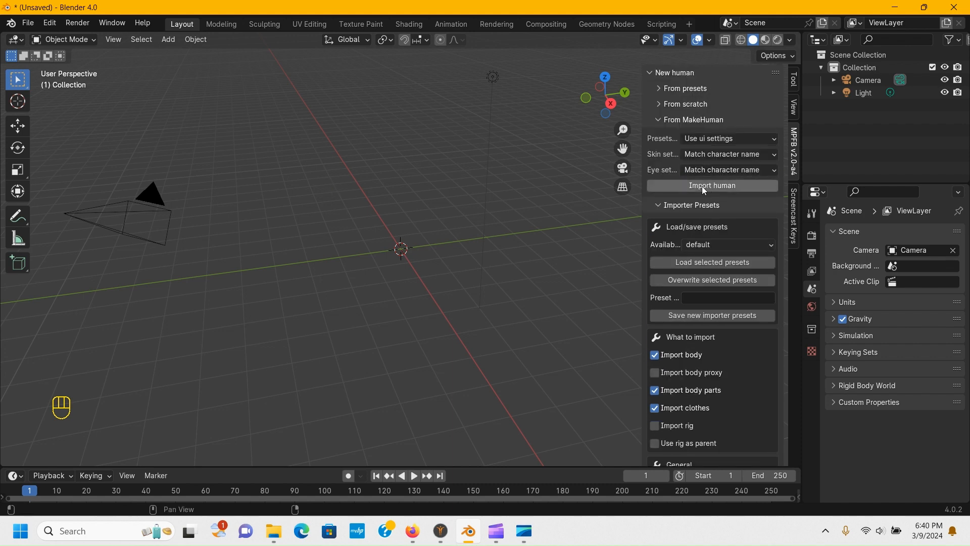
{"action": "left_click", "coordinate": [703, 187]}
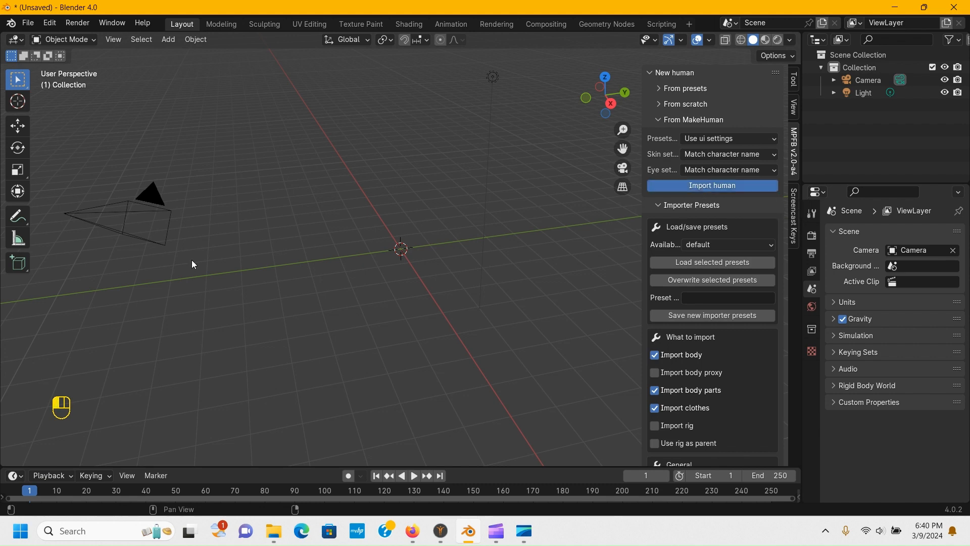
{"action": "middle_click_drag", "start_coordinate": [395, 205], "coordinate": [484, 193]}
{"action": "scroll", "coordinate": [389, 171], "scroll_direction": "up", "scroll_amount": 3}
{"action": "middle_click_drag", "start_coordinate": [390, 166], "coordinate": [426, 287], "text": "shift"}
{"action": "scroll", "coordinate": [390, 286], "scroll_direction": "up", "scroll_amount": 1}
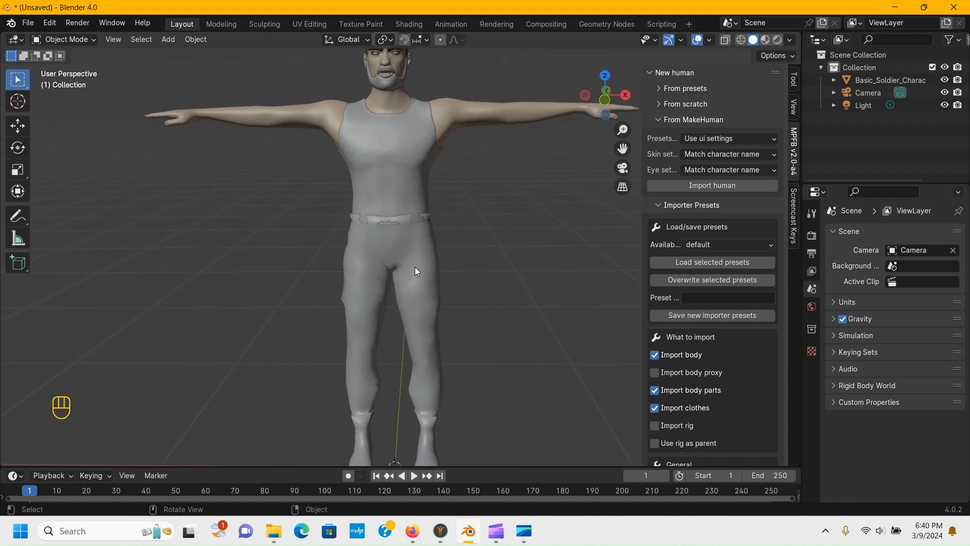
{"action": "scroll", "coordinate": [415, 266], "scroll_direction": "down", "scroll_amount": 1}
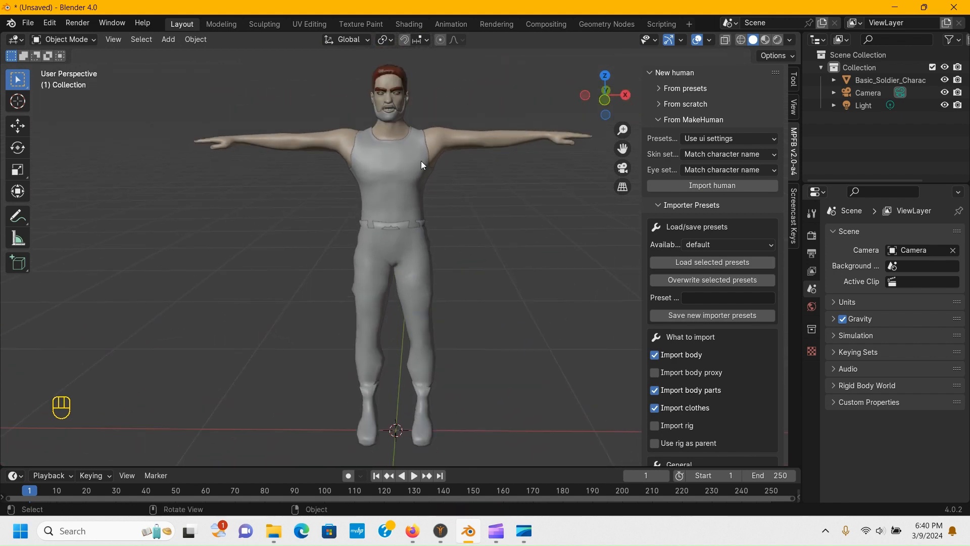
{"action": "scroll", "coordinate": [399, 131], "scroll_direction": "up", "scroll_amount": 1}
{"action": "scroll", "coordinate": [404, 126], "scroll_direction": "down", "scroll_amount": 1}
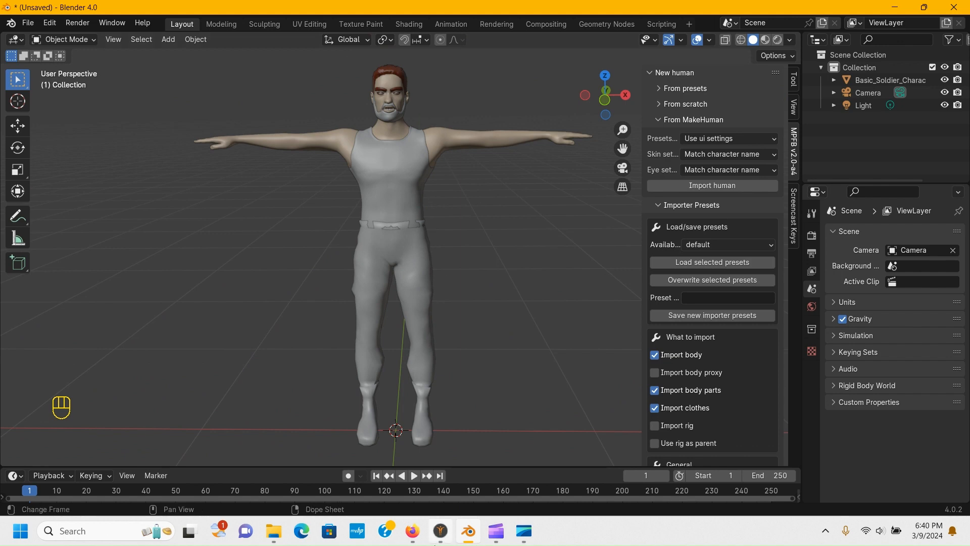
Switch to MakeHuman and open the community socket server settings to check whether connections are accepted.
{"action": "left_click", "coordinate": [440, 530]}
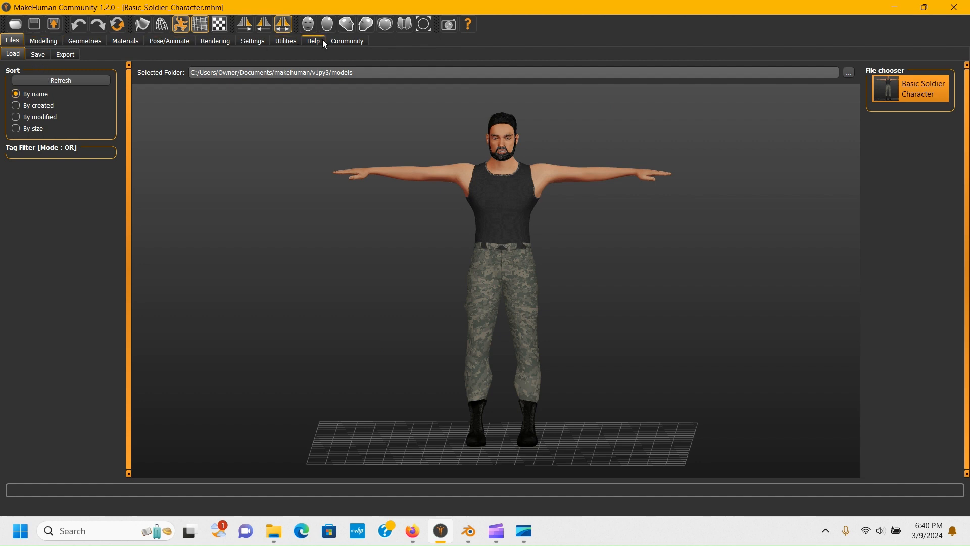
{"action": "left_click", "coordinate": [339, 43]}
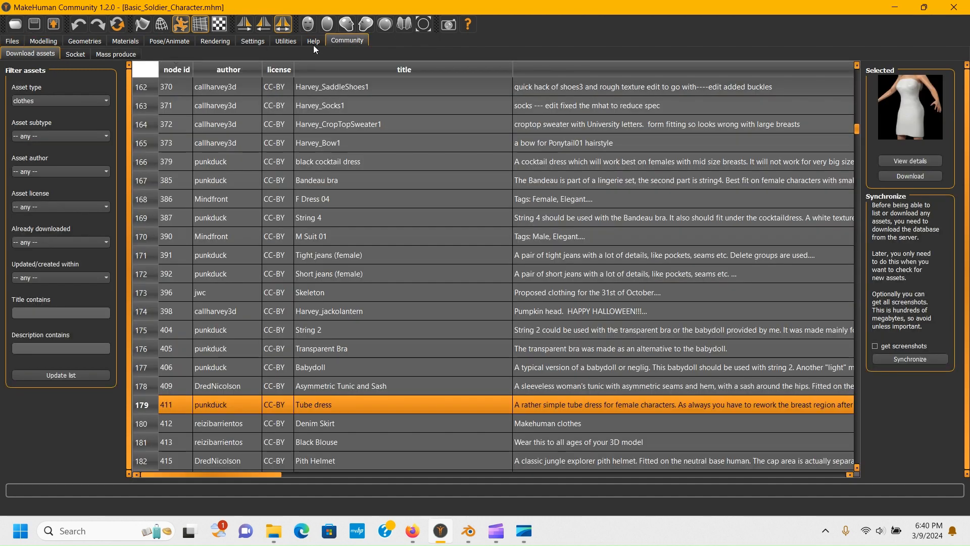
{"action": "left_click", "coordinate": [75, 54]}
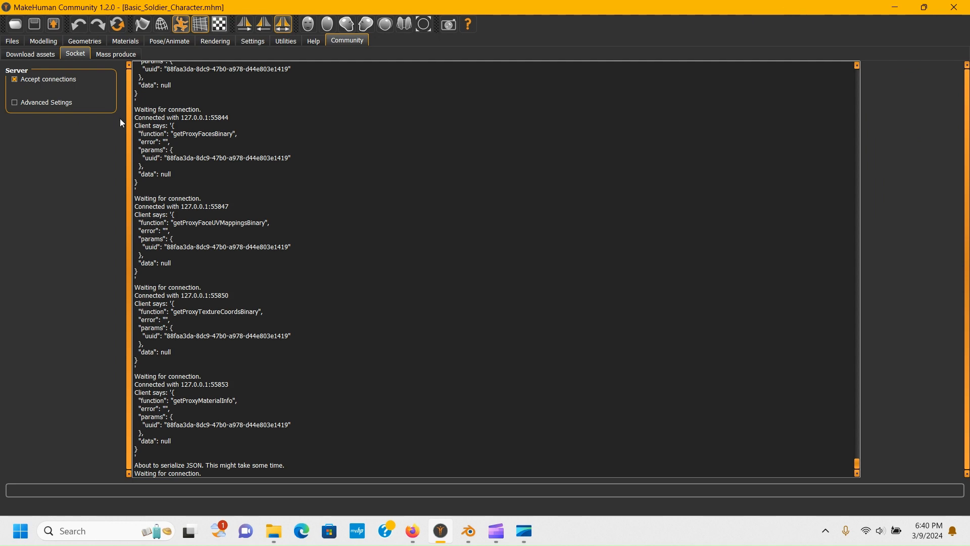
Switch back to Blender and examine the imported soldier character up close, especially the face and mouth.
{"action": "left_click", "coordinate": [895, 8]}
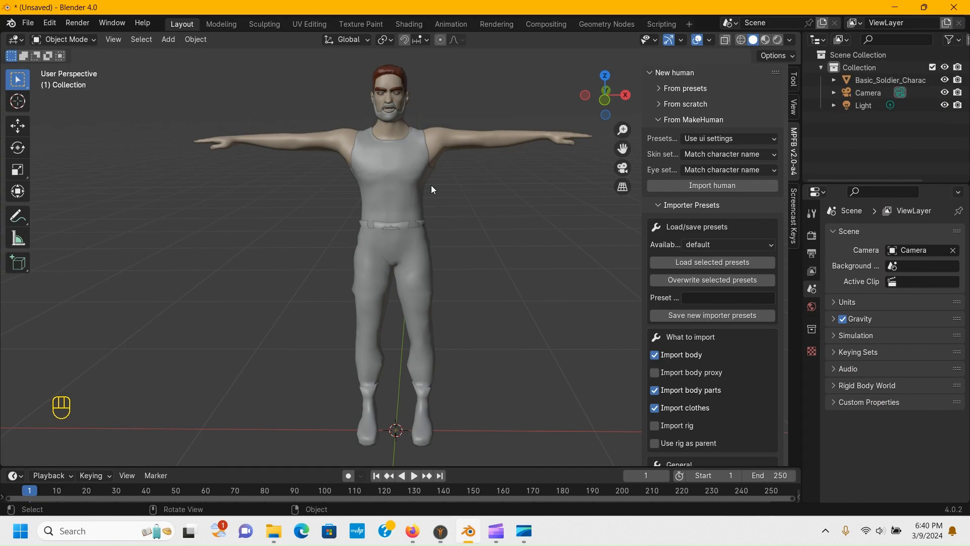
{"action": "scroll", "coordinate": [413, 192], "scroll_direction": "down", "scroll_amount": 3}
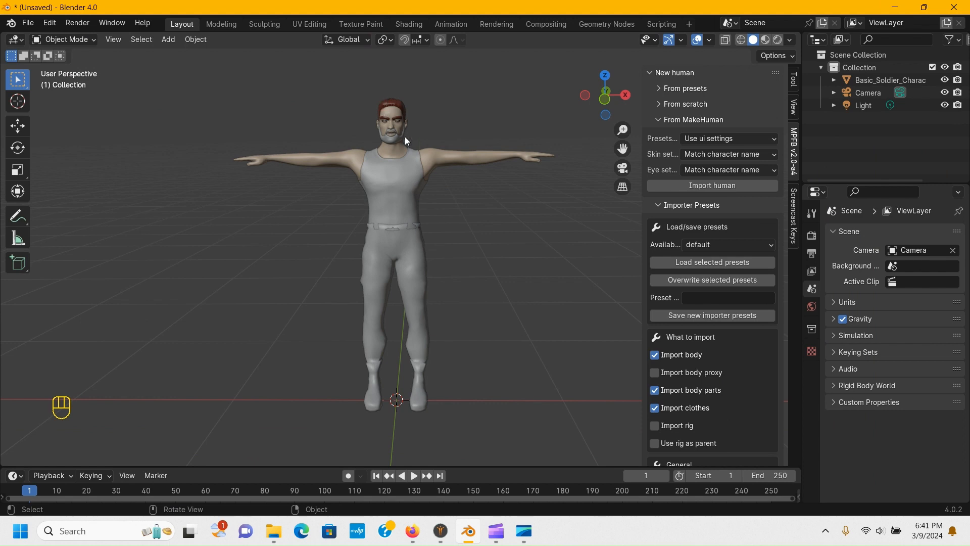
{"action": "scroll", "coordinate": [404, 138], "scroll_direction": "up", "scroll_amount": 2}
{"action": "middle_click_drag", "start_coordinate": [404, 144], "coordinate": [402, 93]}
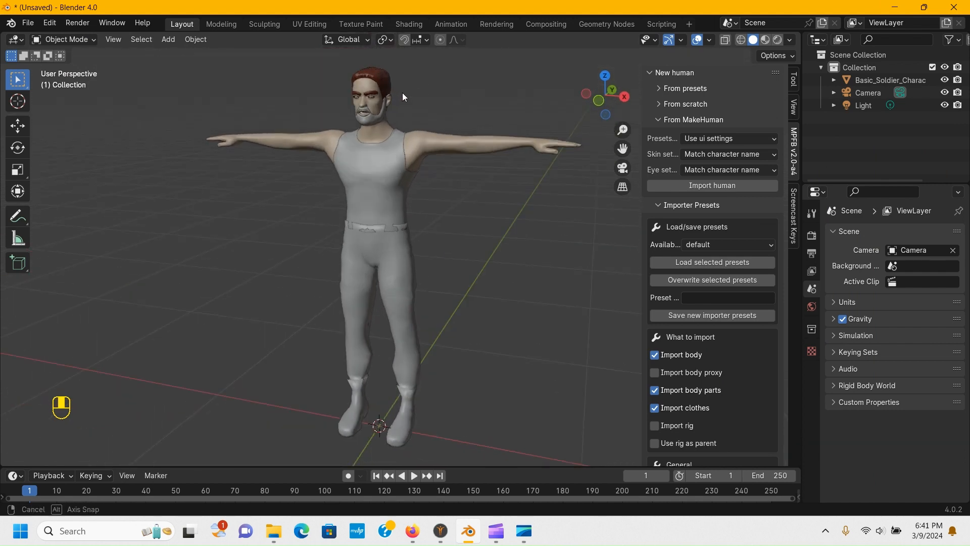
{"action": "scroll", "coordinate": [361, 109], "scroll_direction": "up", "scroll_amount": 4}
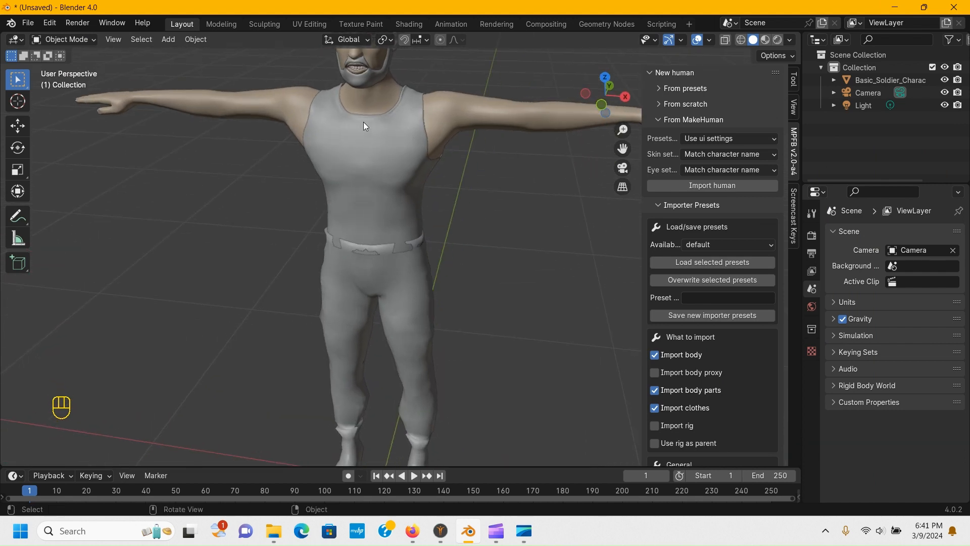
{"action": "scroll", "coordinate": [420, 104], "scroll_direction": "down", "scroll_amount": 2}
{"action": "middle_click_drag", "start_coordinate": [420, 104], "coordinate": [408, 225]}
{"action": "scroll", "coordinate": [416, 101], "scroll_direction": "up", "scroll_amount": 1}
{"action": "scroll", "coordinate": [414, 101], "scroll_direction": "down", "scroll_amount": 1}
{"action": "scroll", "coordinate": [398, 104], "scroll_direction": "up", "scroll_amount": 2}
{"action": "scroll", "coordinate": [395, 99], "scroll_direction": "down", "scroll_amount": 5}
{"action": "scroll", "coordinate": [395, 99], "scroll_direction": "up", "scroll_amount": 4}
{"action": "scroll", "coordinate": [406, 149], "scroll_direction": "up", "scroll_amount": 2}
{"action": "scroll", "coordinate": [405, 149], "scroll_direction": "up", "scroll_amount": 3}
{"action": "scroll", "coordinate": [405, 159], "scroll_direction": "down", "scroll_amount": 2}
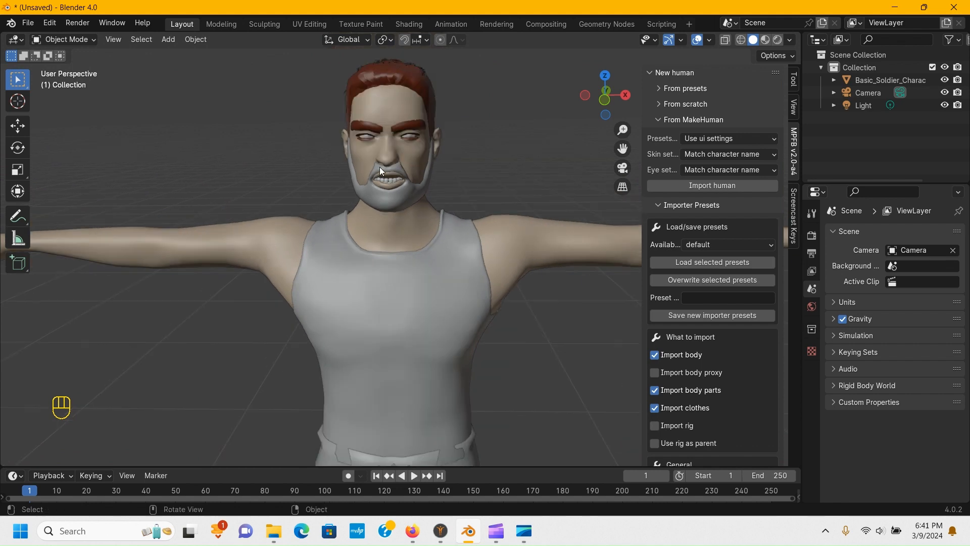
{"action": "scroll", "coordinate": [405, 158], "scroll_direction": "up", "scroll_amount": 2}
{"action": "middle_click_drag", "start_coordinate": [406, 162], "coordinate": [388, 169]}
{"action": "scroll", "coordinate": [409, 147], "scroll_direction": "down", "scroll_amount": 3}
{"action": "scroll", "coordinate": [403, 148], "scroll_direction": "up", "scroll_amount": 1}
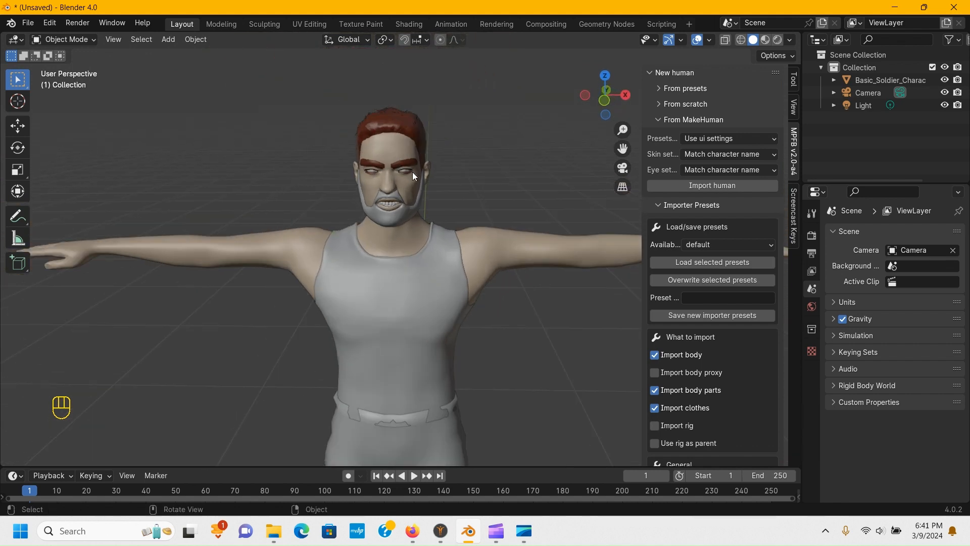
{"action": "scroll", "coordinate": [413, 176], "scroll_direction": "down", "scroll_amount": 2}
{"action": "scroll", "coordinate": [414, 218], "scroll_direction": "up", "scroll_amount": 2}
{"action": "scroll", "coordinate": [409, 189], "scroll_direction": "down", "scroll_amount": 4}
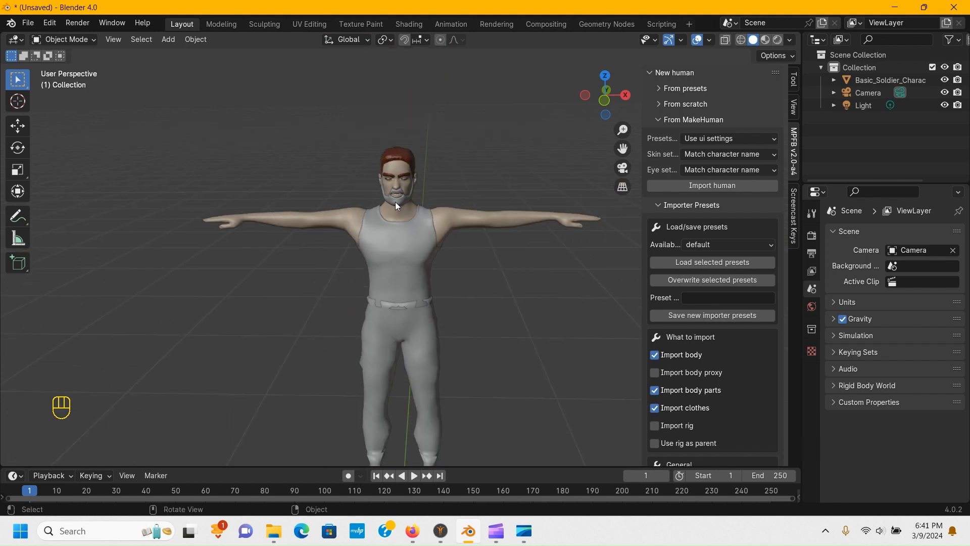
{"action": "scroll", "coordinate": [399, 177], "scroll_direction": "up", "scroll_amount": 4}
{"action": "scroll", "coordinate": [407, 131], "scroll_direction": "up", "scroll_amount": 2}
{"action": "scroll", "coordinate": [415, 214], "scroll_direction": "down", "scroll_amount": 5}
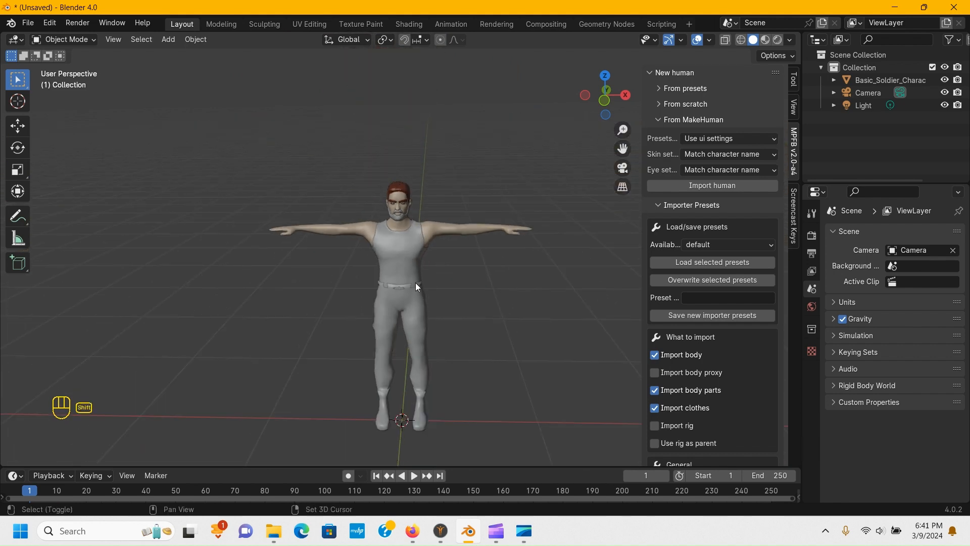
Delete the imported Basic_Soldier_Character together with its whole hierarchy of body parts and clothes.
{"action": "scroll", "coordinate": [416, 283], "scroll_direction": "up", "scroll_amount": 1}
{"action": "left_click", "coordinate": [869, 77]}
{"action": "right_click", "coordinate": [869, 78]}
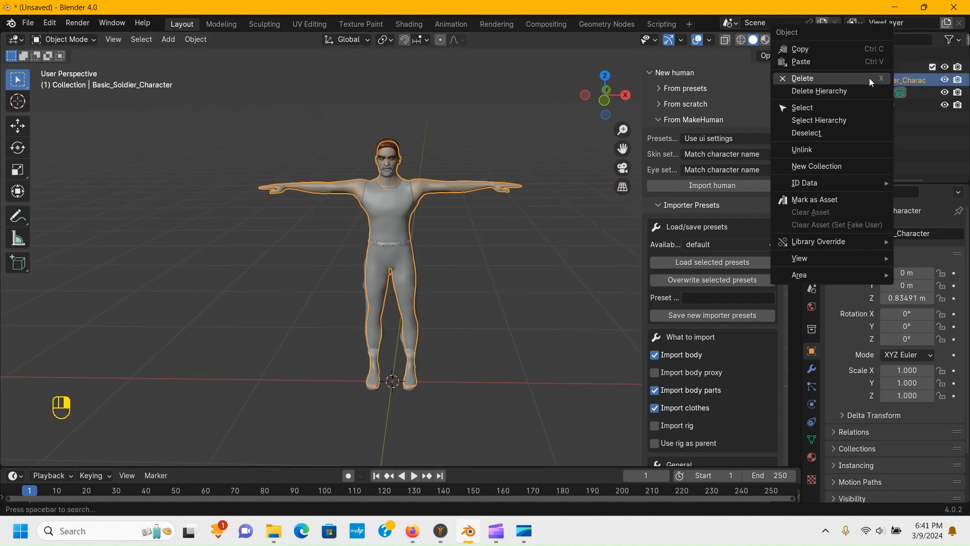
{"action": "left_click", "coordinate": [829, 122]}
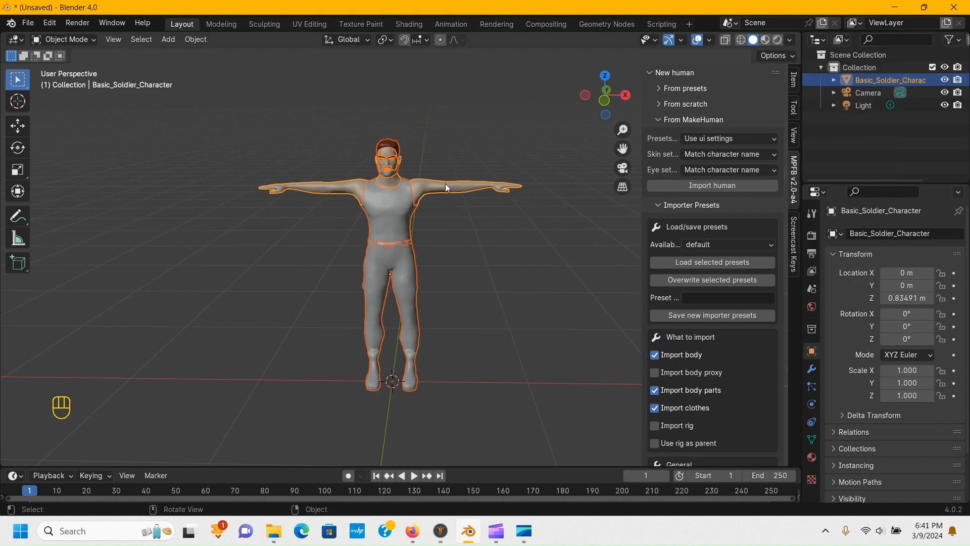
{"action": "key", "text": "x"}
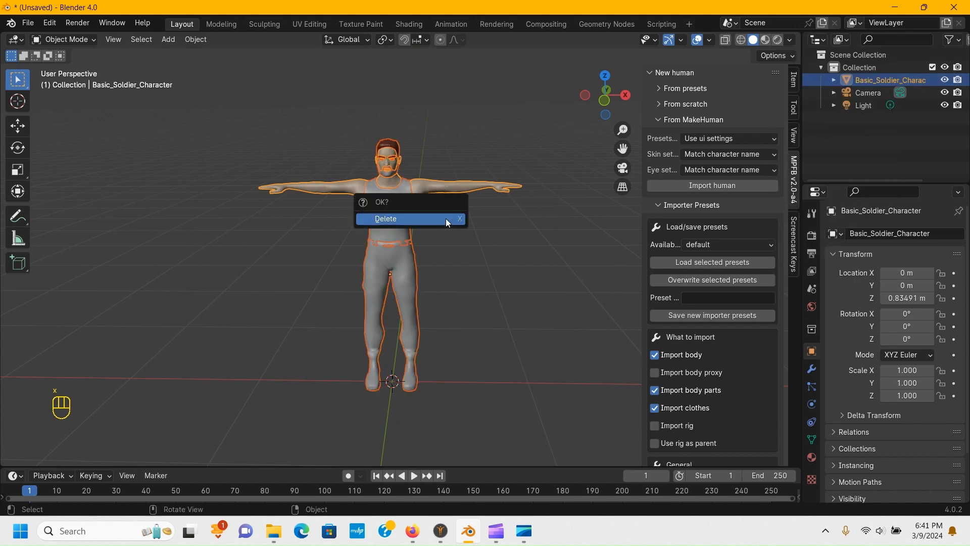
{"action": "left_click", "coordinate": [445, 219]}
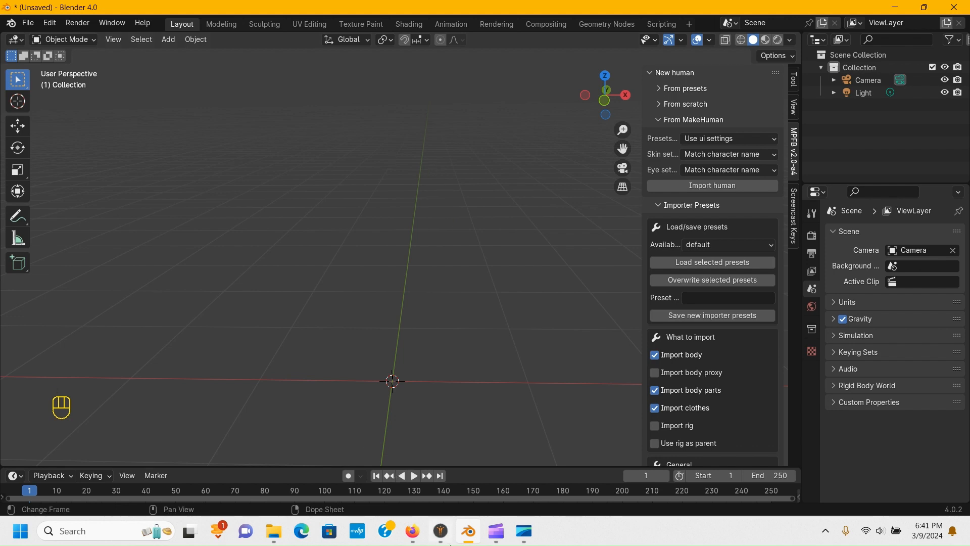
Switch to MakeHuman, set the soldier character's facial expression to None and check the face up close.
{"action": "left_click", "coordinate": [441, 533]}
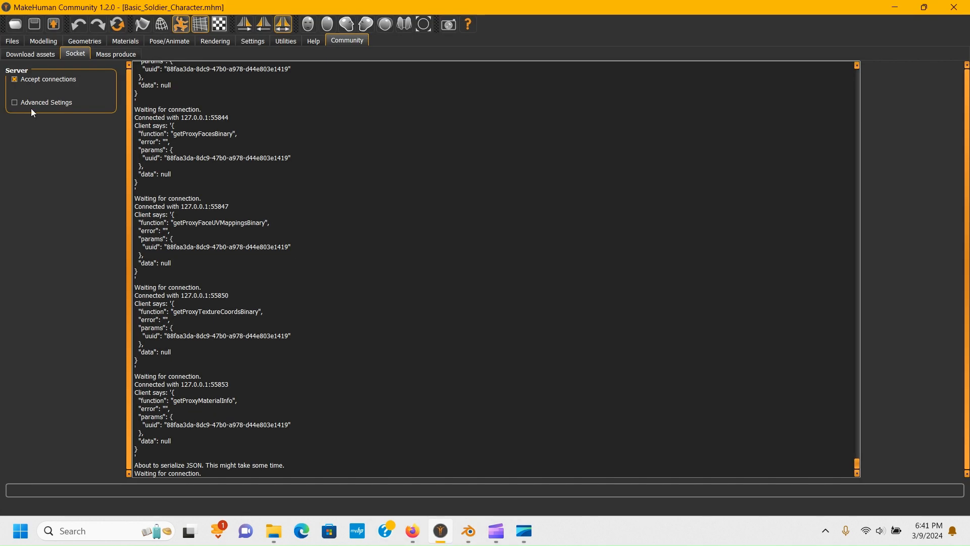
{"action": "left_click", "coordinate": [12, 41]}
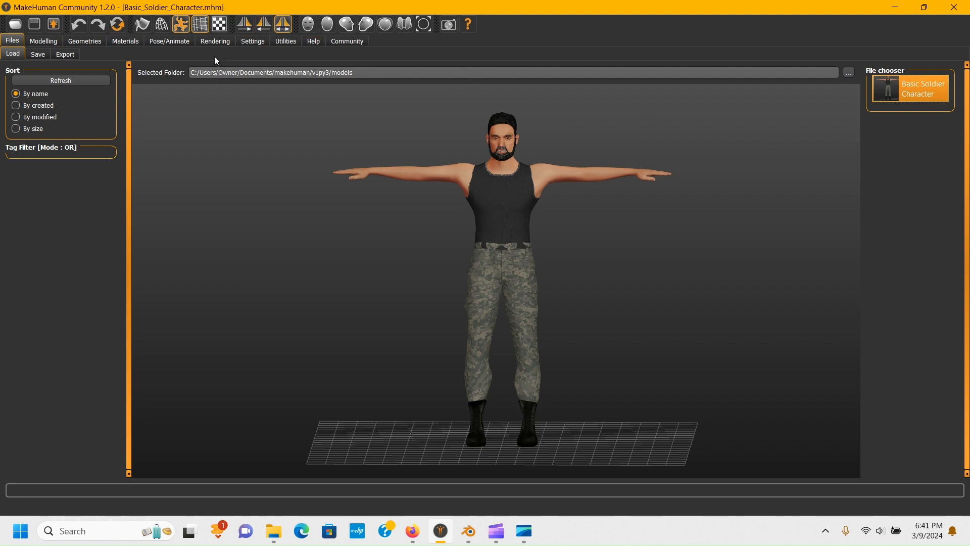
{"action": "left_click", "coordinate": [161, 41]}
{"action": "left_click", "coordinate": [139, 40]}
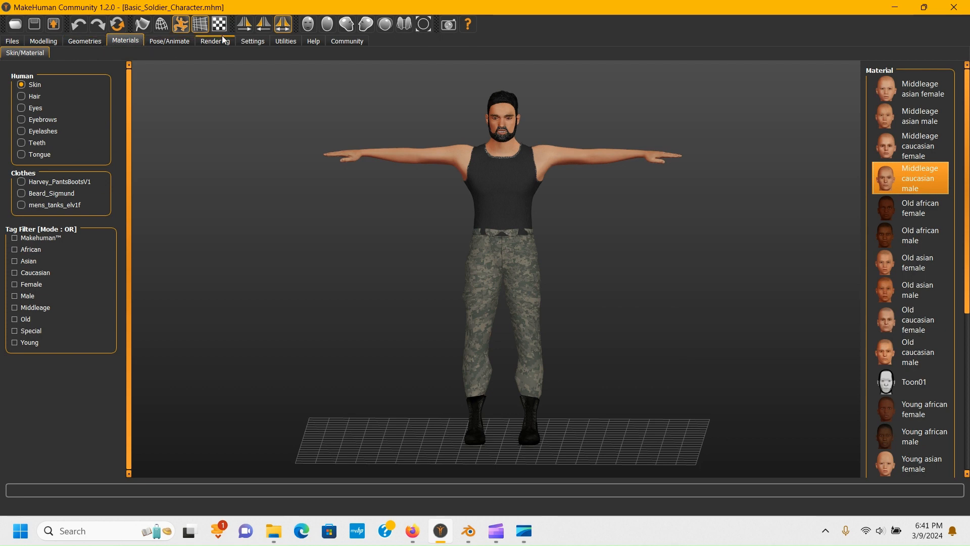
{"action": "left_click", "coordinate": [151, 41]}
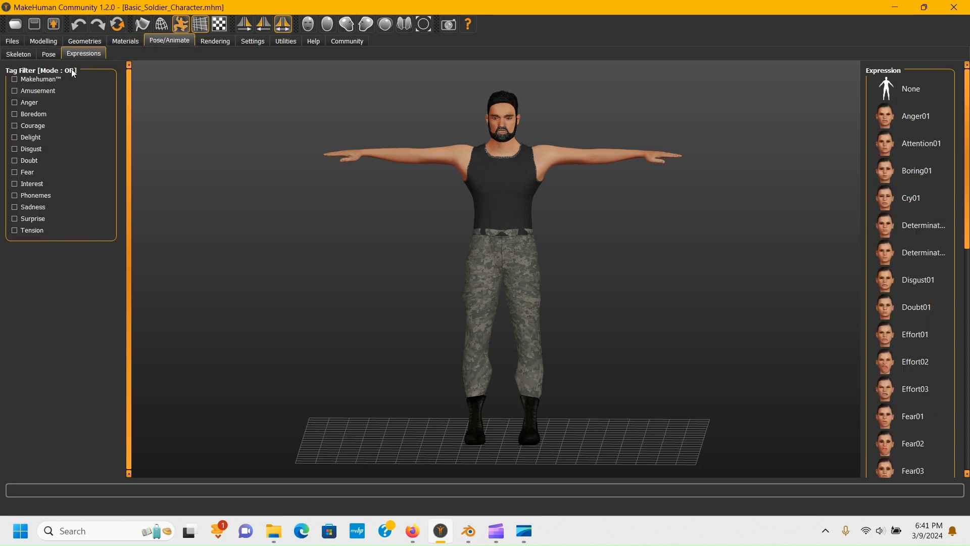
{"action": "left_click", "coordinate": [909, 98]}
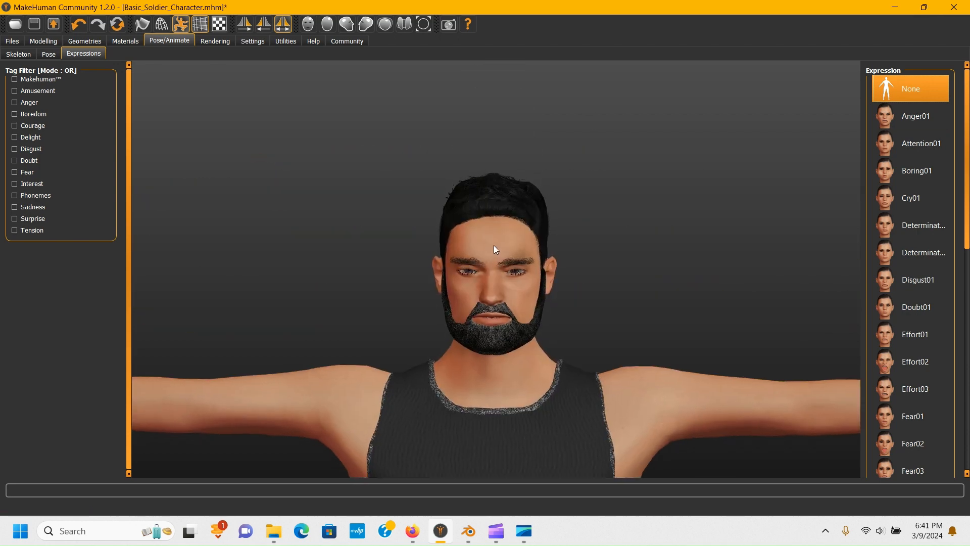
{"action": "scroll", "coordinate": [486, 348], "scroll_direction": "up", "scroll_amount": 2}
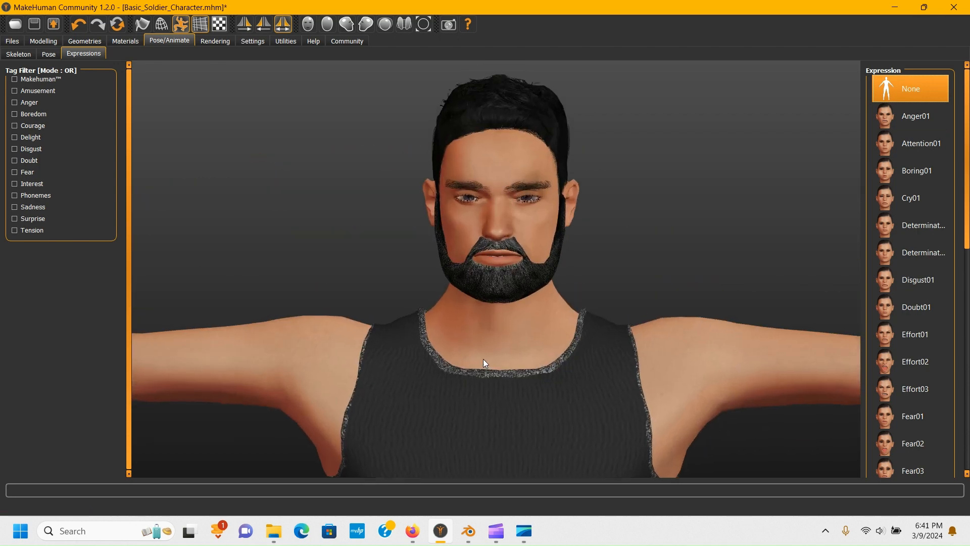
Switch to Blender, import the human from MakeHuman again with the current settings and check its face.
{"action": "left_click", "coordinate": [469, 535]}
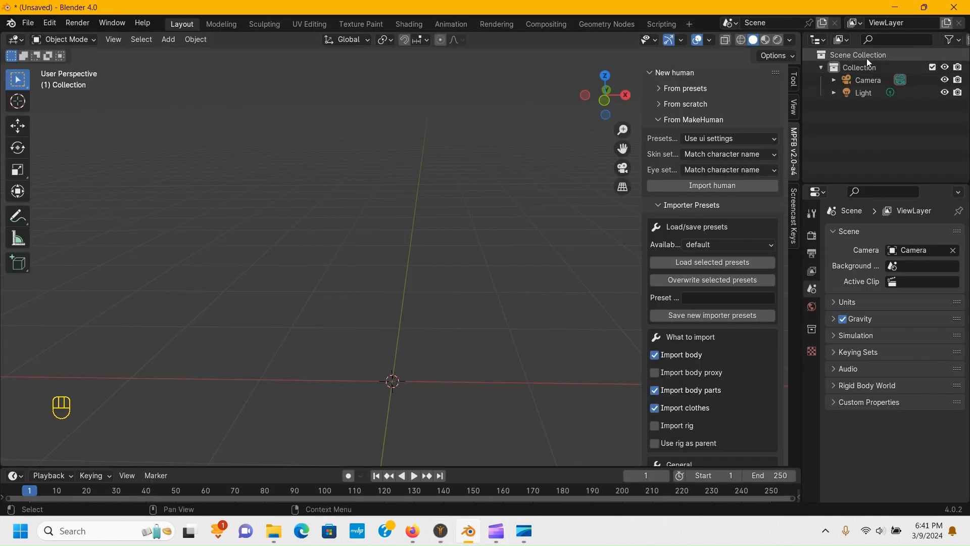
{"action": "left_click", "coordinate": [716, 189]}
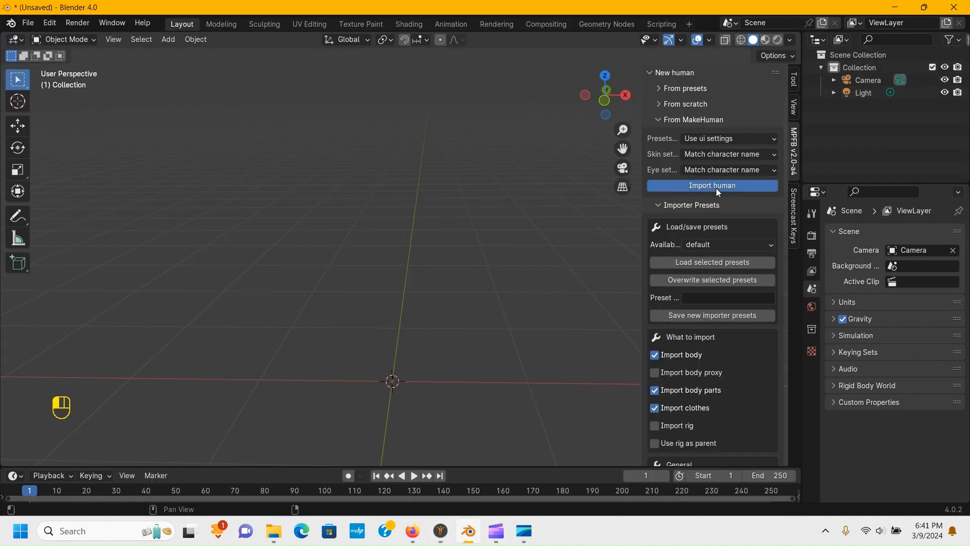
{"action": "scroll", "coordinate": [403, 144], "scroll_direction": "up", "scroll_amount": 5}
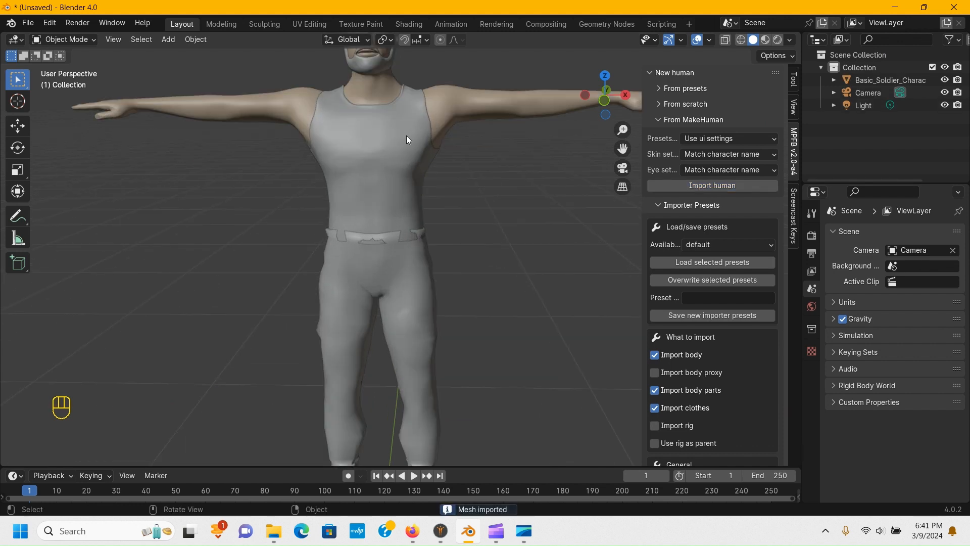
{"action": "scroll", "coordinate": [407, 130], "scroll_direction": "down", "scroll_amount": 2}
{"action": "scroll", "coordinate": [399, 101], "scroll_direction": "up", "scroll_amount": 3}
{"action": "middle_click_drag", "start_coordinate": [390, 87], "coordinate": [396, 169], "text": "shift"}
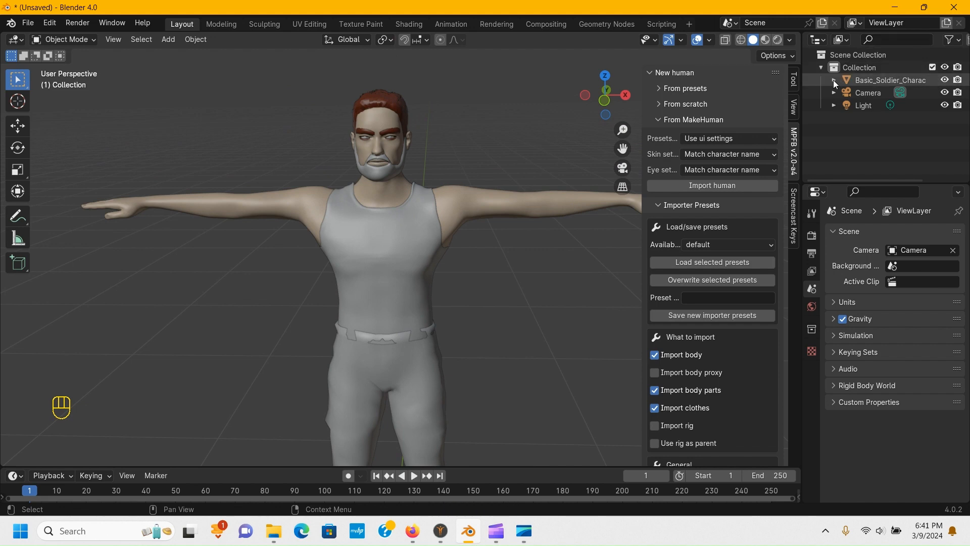
Undo the last unparenting of the soldier character's body parts and clothes.
{"action": "scroll", "coordinate": [407, 142], "scroll_direction": "down", "scroll_amount": 3}
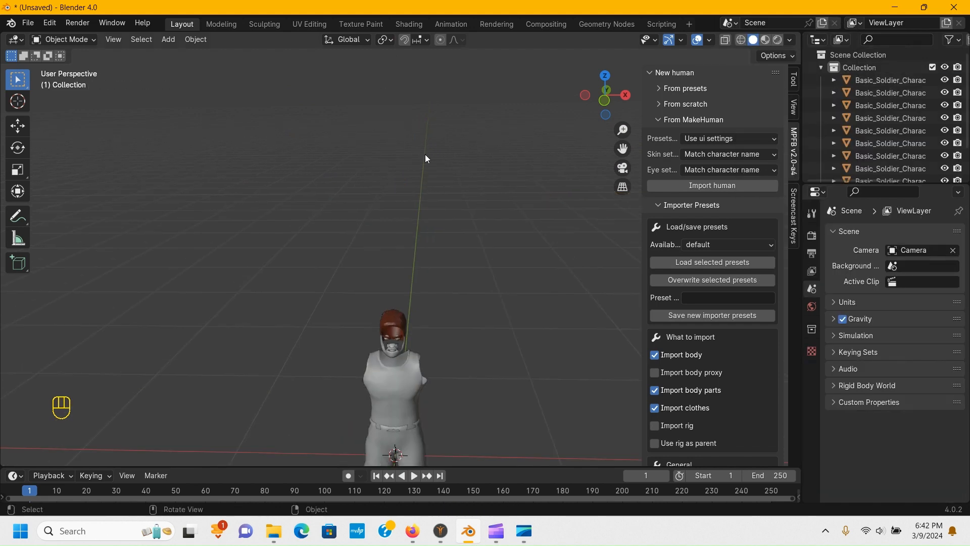
{"action": "key", "text": "ctrl+z"}
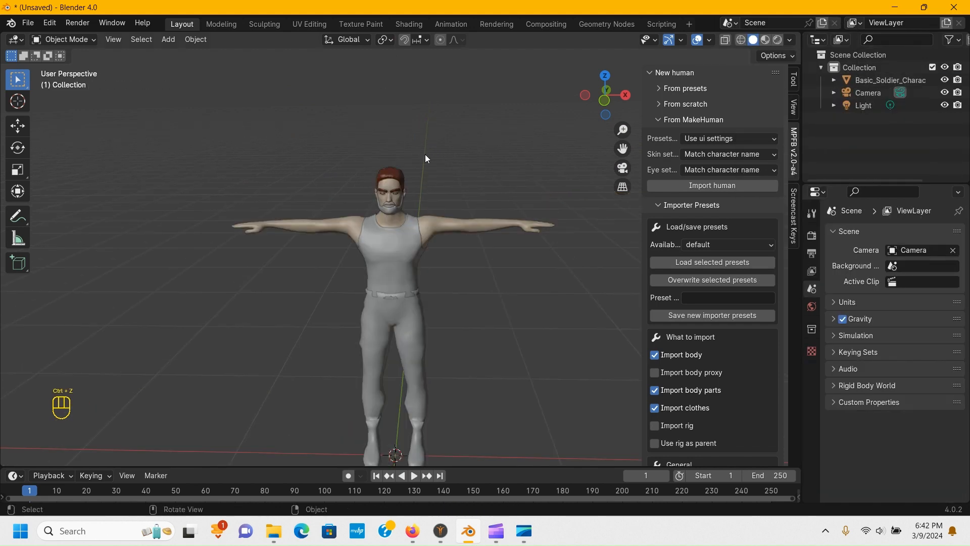
Unparent all child meshes of Basic_Soldier_Character by moving them directly into Collection while keeping their transforms.
{"action": "left_click", "coordinate": [834, 80]}
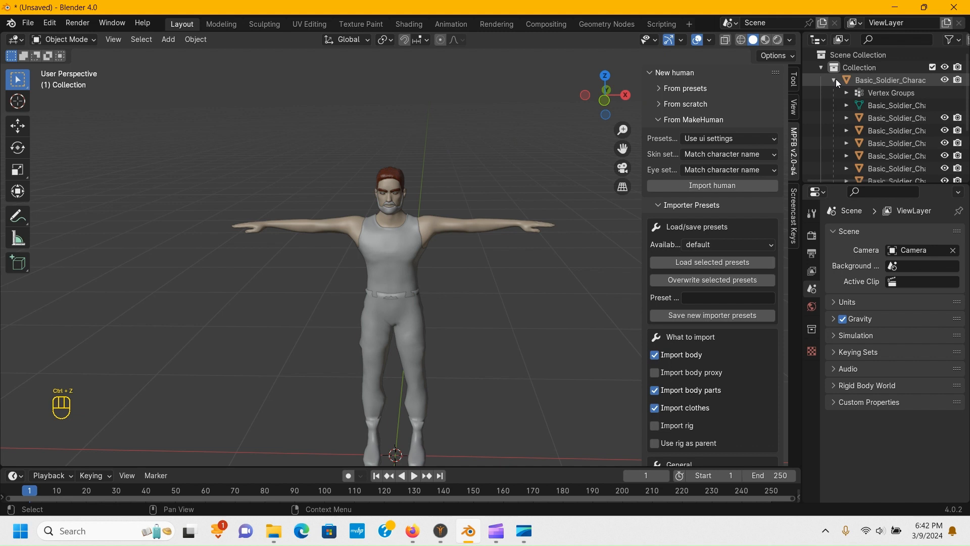
{"action": "left_click", "coordinate": [871, 78]}
{"action": "scroll", "coordinate": [887, 110], "scroll_direction": "down", "scroll_amount": 1}
{"action": "scroll", "coordinate": [890, 116], "scroll_direction": "down", "scroll_amount": 1}
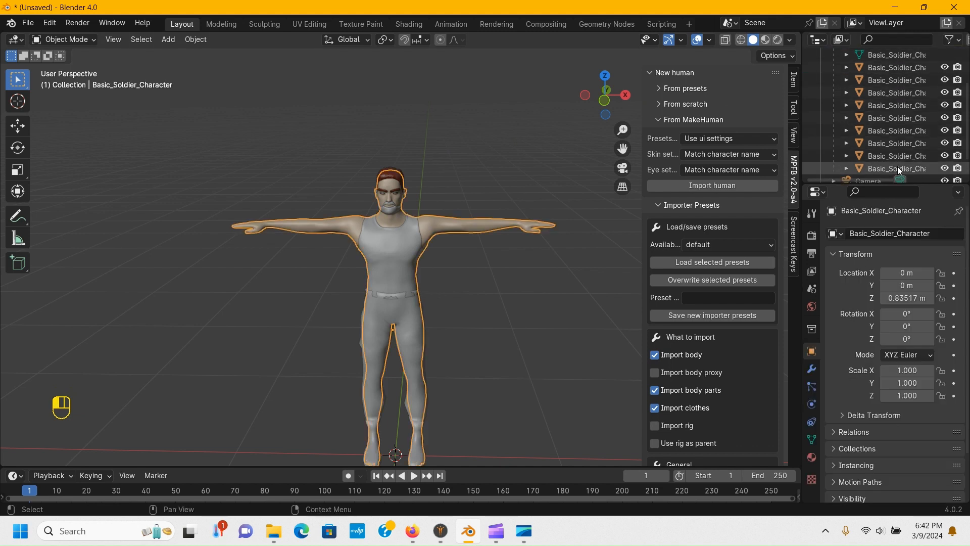
{"action": "left_click", "coordinate": [898, 168]}
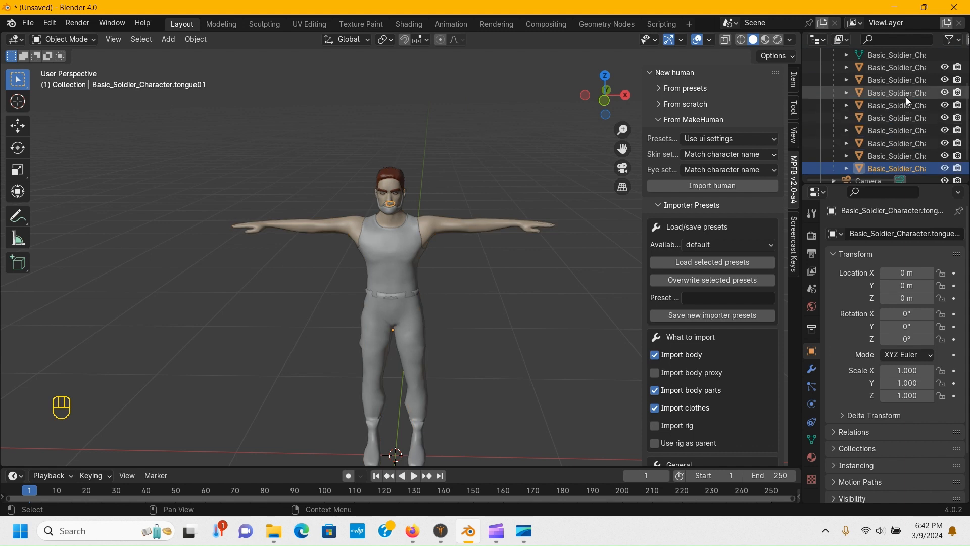
{"action": "left_click", "coordinate": [893, 74], "text": "shift"}
{"action": "scroll", "coordinate": [368, 234], "scroll_direction": "up", "scroll_amount": 5}
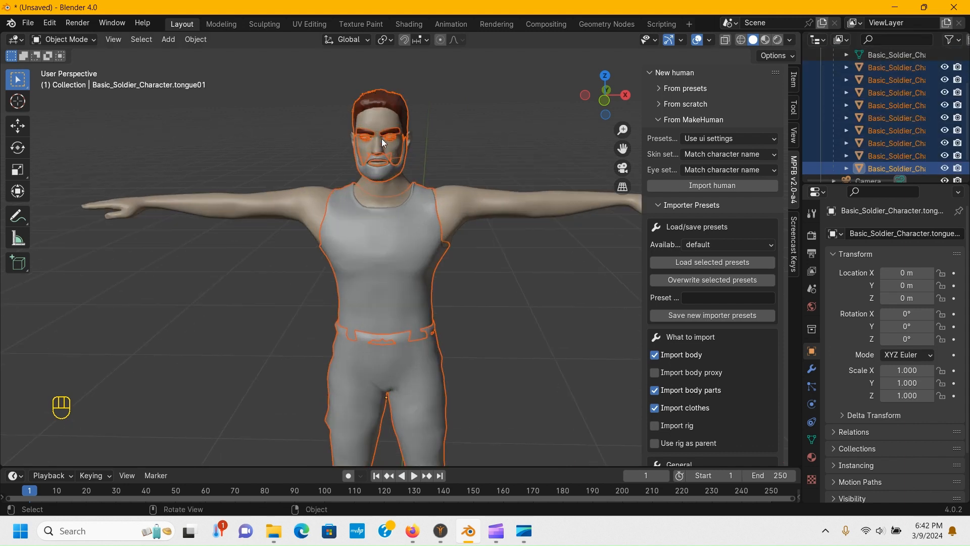
{"action": "scroll", "coordinate": [890, 129], "scroll_direction": "up", "scroll_amount": 2}
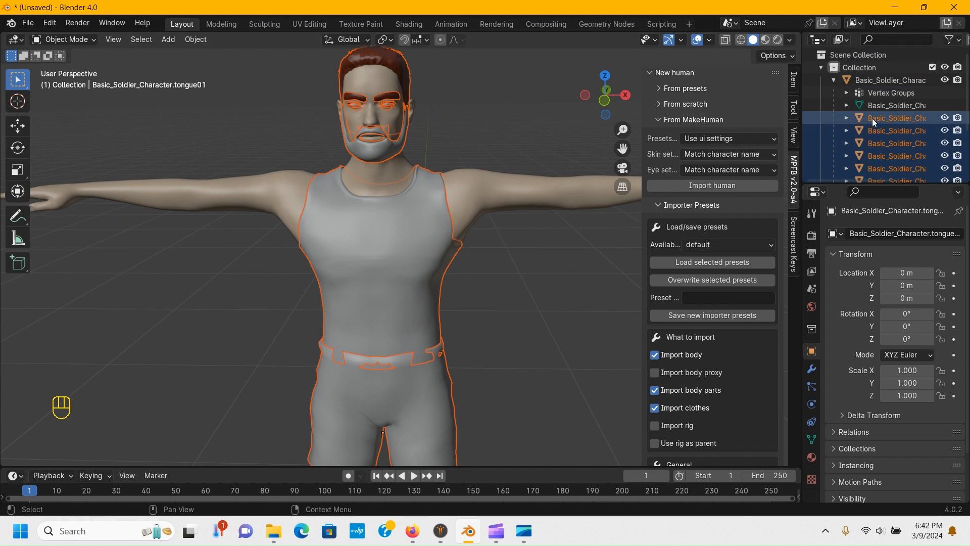
{"action": "left_click_drag", "start_coordinate": [872, 118], "coordinate": [849, 63]}
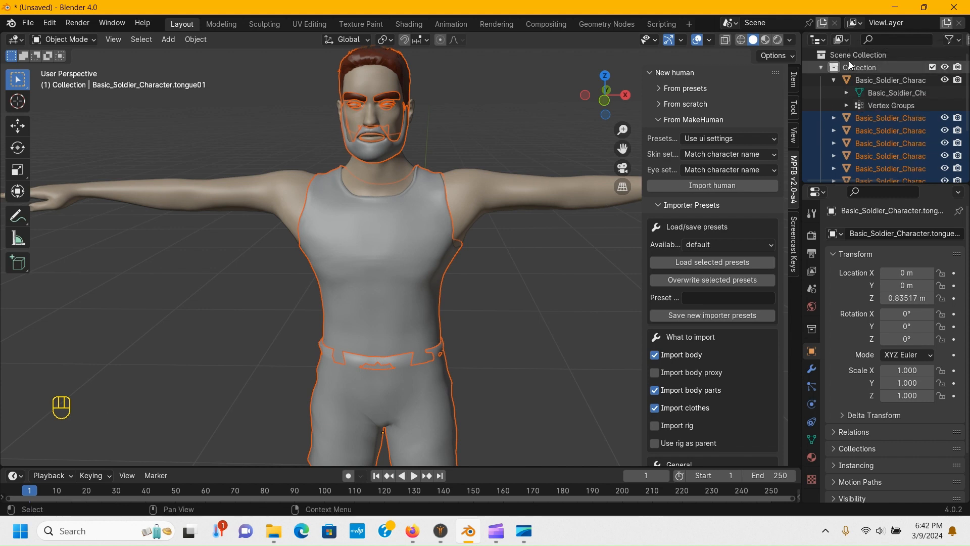
Clear the selection and enlarge the Outliner in height and width so the full object names are readable.
{"action": "scroll", "coordinate": [439, 172], "scroll_direction": "down", "scroll_amount": 3}
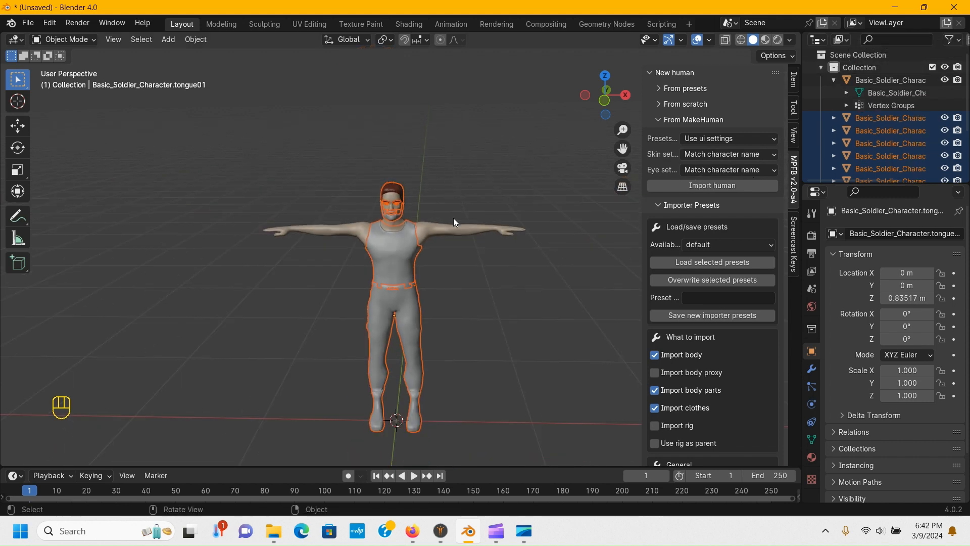
{"action": "scroll", "coordinate": [453, 219], "scroll_direction": "up", "scroll_amount": 2}
{"action": "left_click", "coordinate": [497, 277]}
{"action": "middle_click_drag", "start_coordinate": [470, 294], "coordinate": [416, 192]}
{"action": "left_click_drag", "start_coordinate": [829, 180], "coordinate": [830, 267]}
{"action": "left_click_drag", "start_coordinate": [782, 204], "coordinate": [702, 204]}
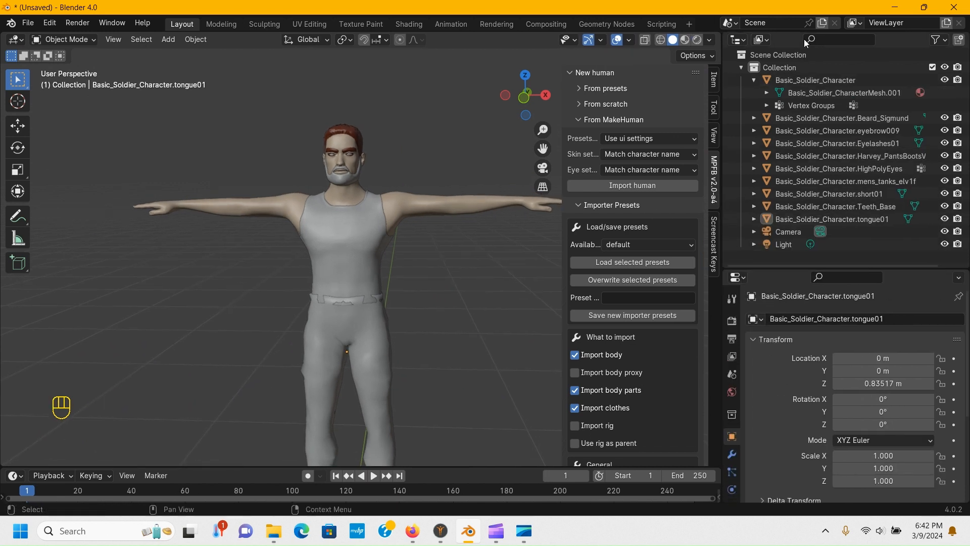
Select the soldier's body, beard, eyebrows, eyelashes, eyes, hair, teeth and tongue, leaving the tank top and pants unselected.
{"action": "scroll", "coordinate": [362, 143], "scroll_direction": "up", "scroll_amount": 4}
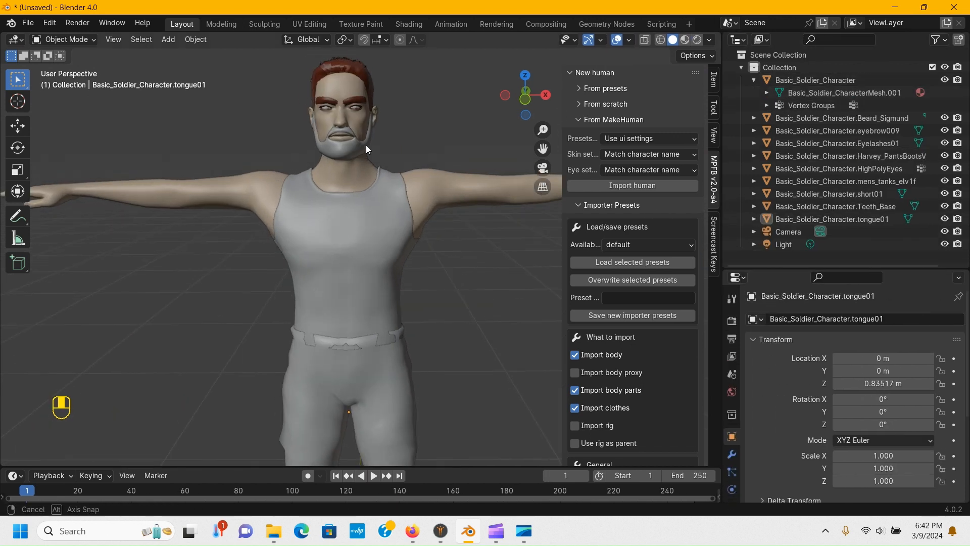
{"action": "left_click_drag", "start_coordinate": [293, 51], "coordinate": [408, 166]}
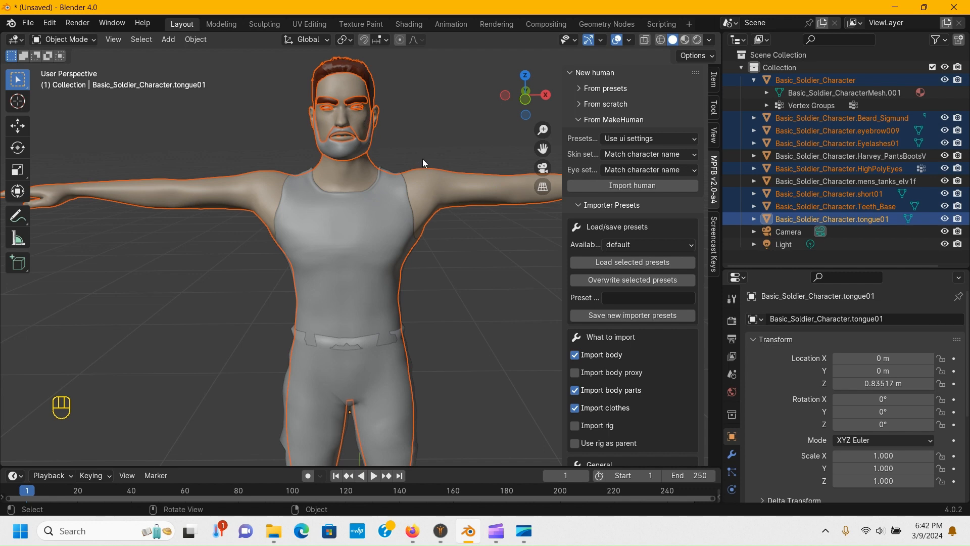
{"action": "scroll", "coordinate": [420, 160], "scroll_direction": "up", "scroll_amount": 3}
{"action": "scroll", "coordinate": [389, 146], "scroll_direction": "down", "scroll_amount": 3}
{"action": "scroll", "coordinate": [371, 130], "scroll_direction": "up", "scroll_amount": 3}
{"action": "middle_click_drag", "start_coordinate": [371, 130], "coordinate": [352, 195], "text": "shift"}
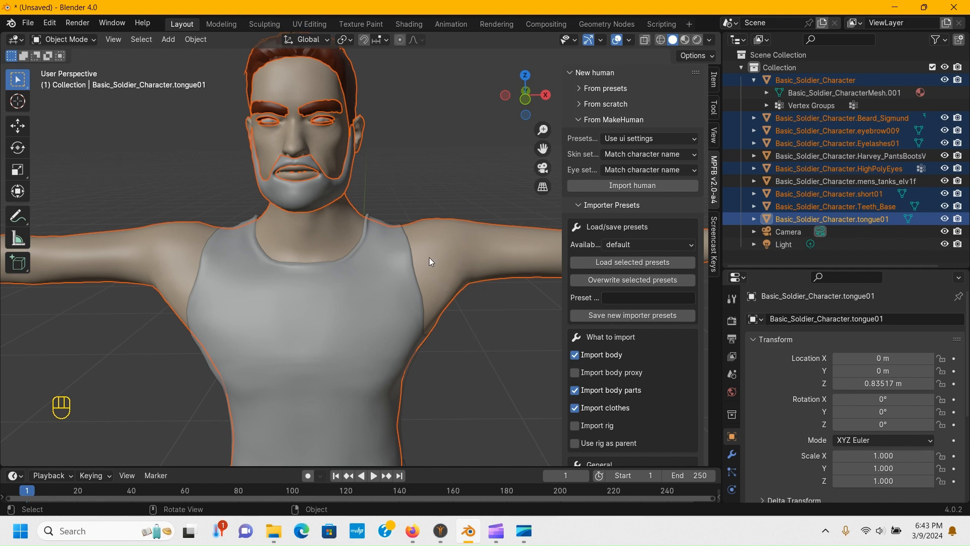
Make Basic_Soldier_Character the active object and join the selected beard, eyebrows, eyelashes, eyes, hair, teeth and tongue into it.
{"action": "key", "text": "shift"}
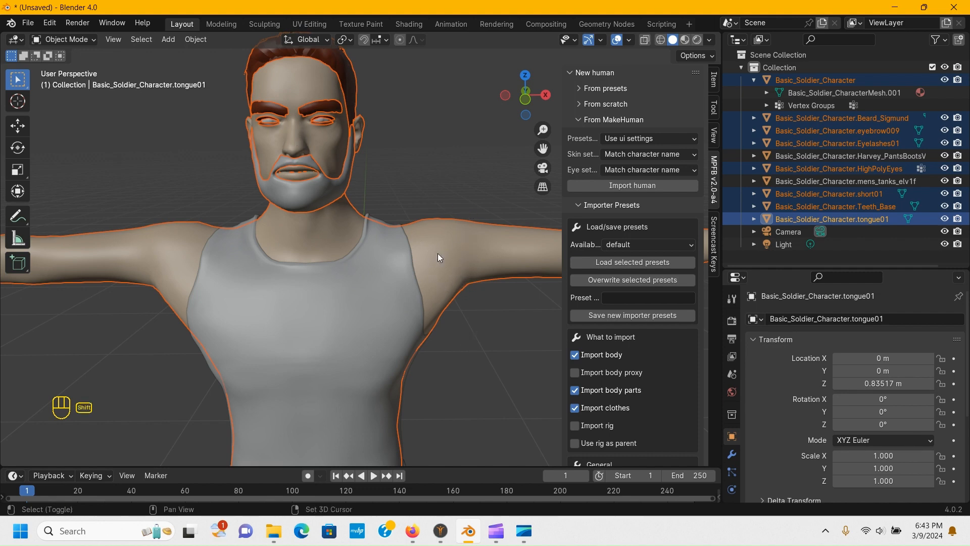
{"action": "left_click", "coordinate": [438, 254], "text": "shift"}
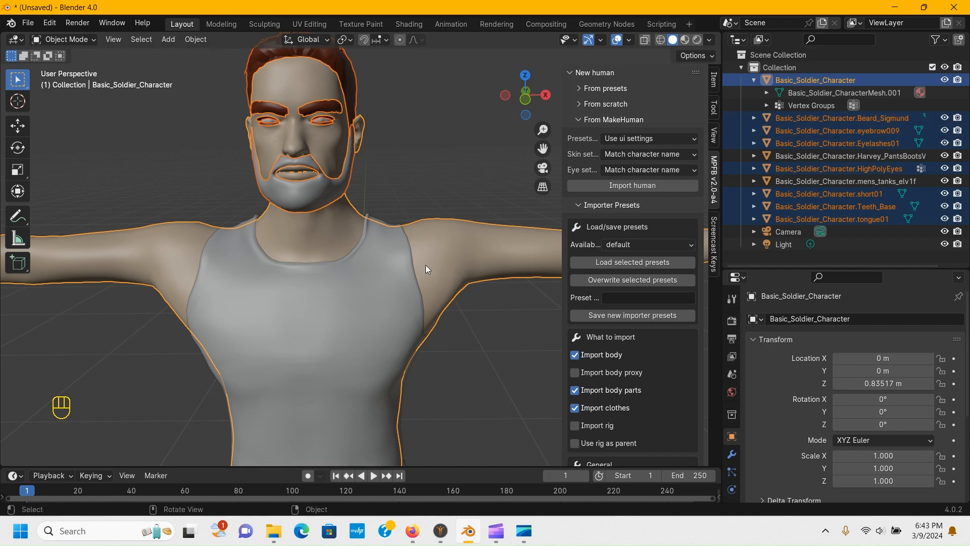
{"action": "scroll", "coordinate": [425, 265], "scroll_direction": "down", "scroll_amount": 3}
{"action": "mouse_move", "coordinate": [456, 251]}
{"action": "middle_mouse_down"}
{"action": "mouse_move", "coordinate": [466, 251]}
{"action": "mouse_move", "coordinate": [393, 259]}
{"action": "mouse_move", "coordinate": [440, 258]}
{"action": "middle_mouse_up"}
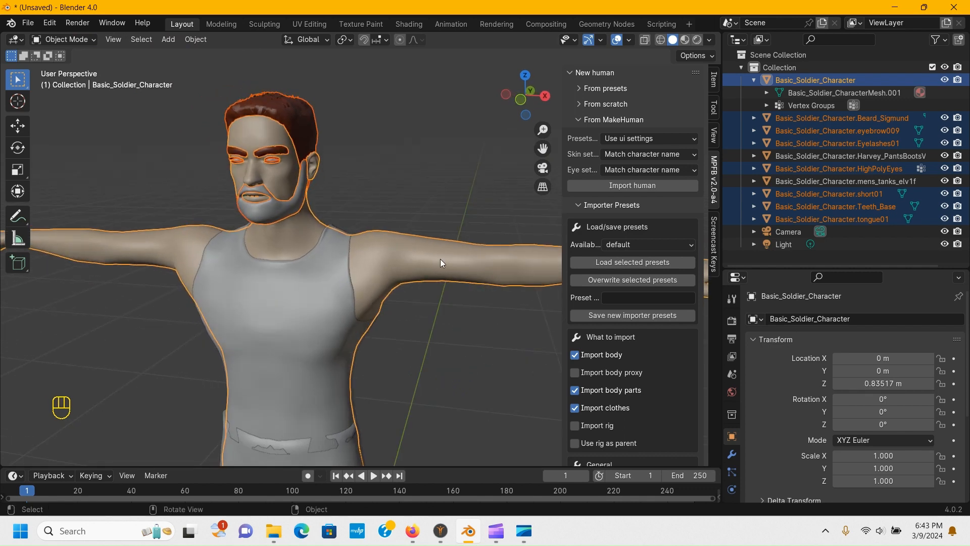
{"action": "key", "text": "ctrl+j"}
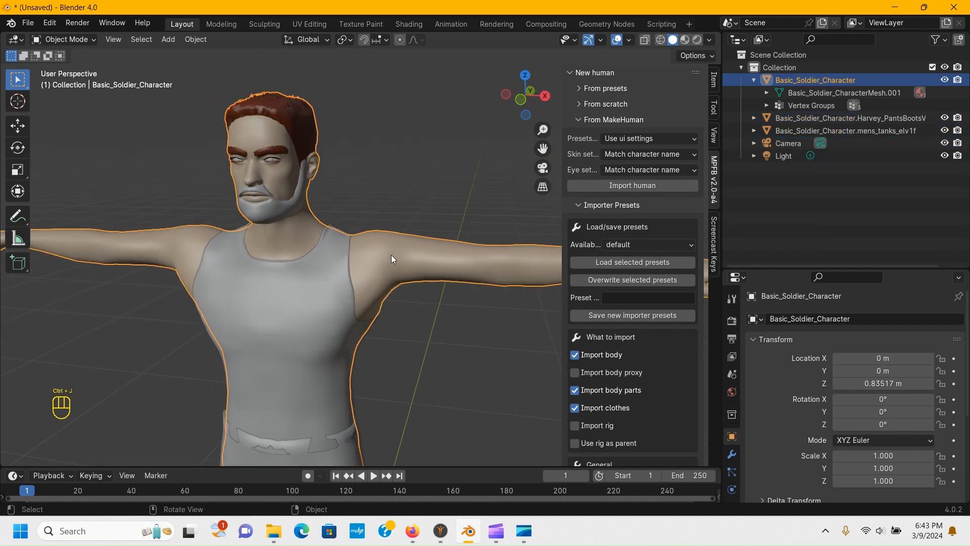
Try moving the joined body freely, separate from the tank top and pants, and undo the move.
{"action": "scroll", "coordinate": [299, 147], "scroll_direction": "down", "scroll_amount": 2}
{"action": "scroll", "coordinate": [325, 217], "scroll_direction": "up", "scroll_amount": 2}
{"action": "scroll", "coordinate": [309, 214], "scroll_direction": "down", "scroll_amount": 1}
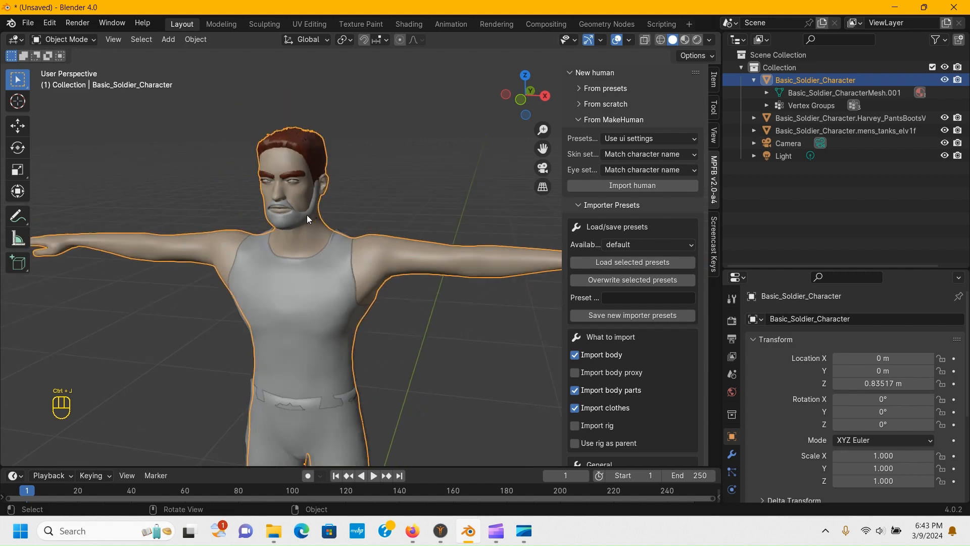
{"action": "key", "text": "g"}
{"action": "left_click", "coordinate": [371, 277]}
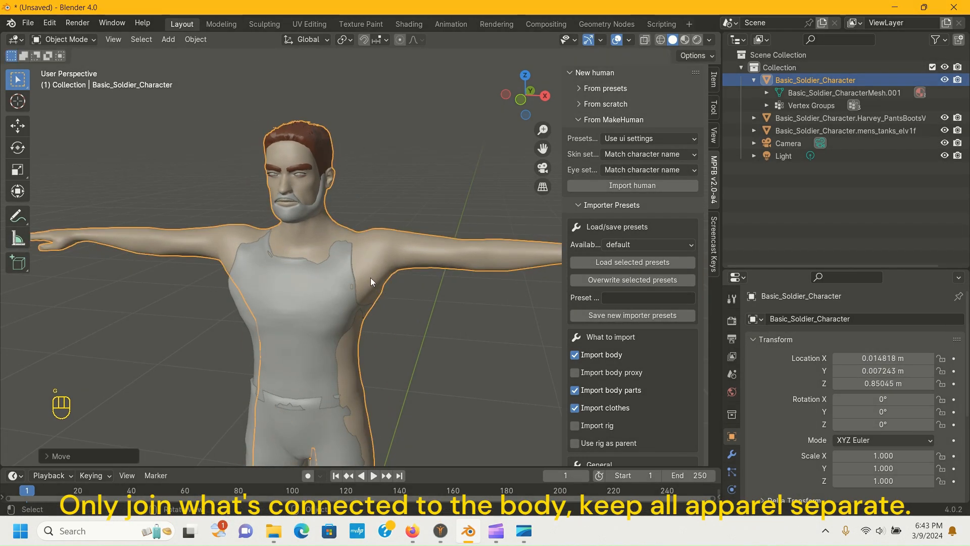
{"action": "key", "text": "ctrl+z"}
{"action": "scroll", "coordinate": [410, 169], "scroll_direction": "up", "scroll_amount": 3}
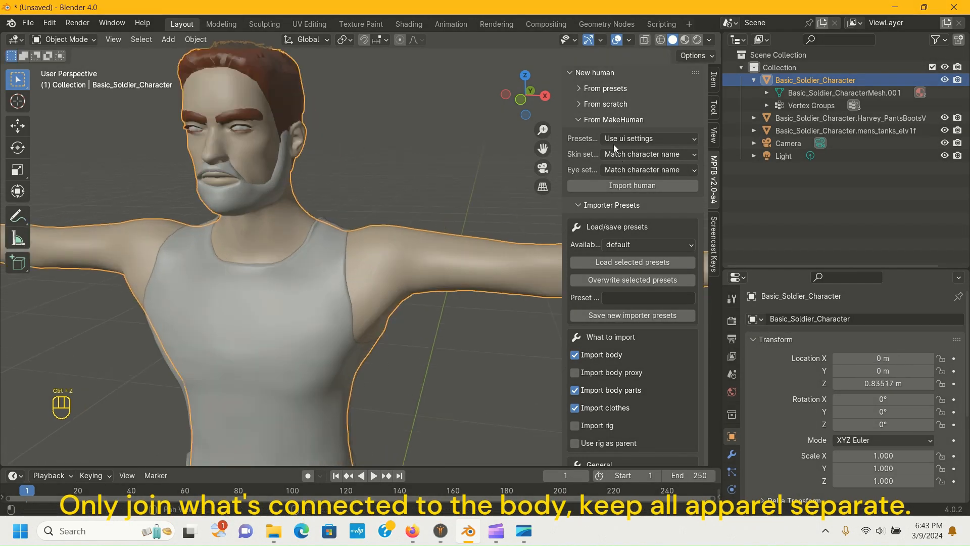
Collapse the MPFB sidebar to free up the whole width of the 3D viewport.
{"action": "middle_click_drag", "start_coordinate": [275, 239], "coordinate": [350, 205]}
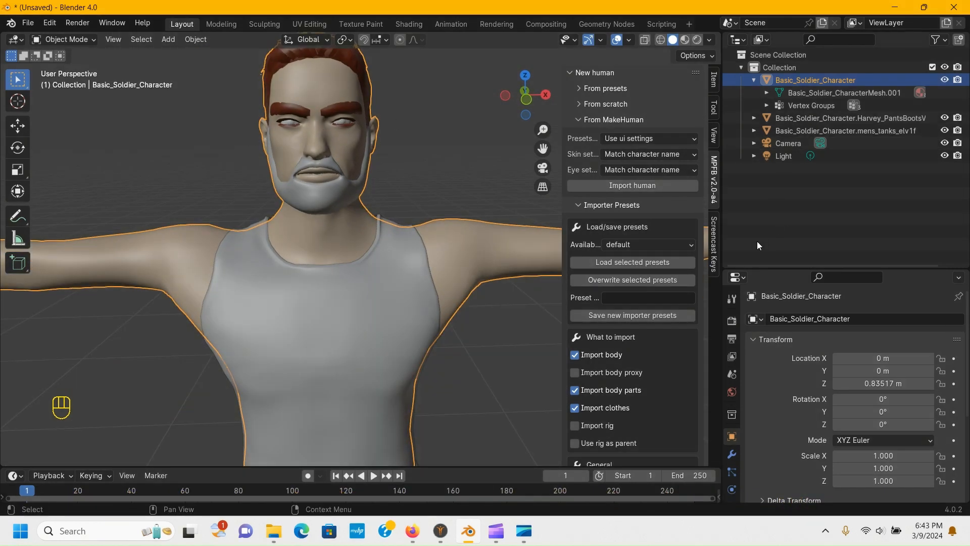
{"action": "scroll", "coordinate": [371, 190], "scroll_direction": "down", "scroll_amount": 5}
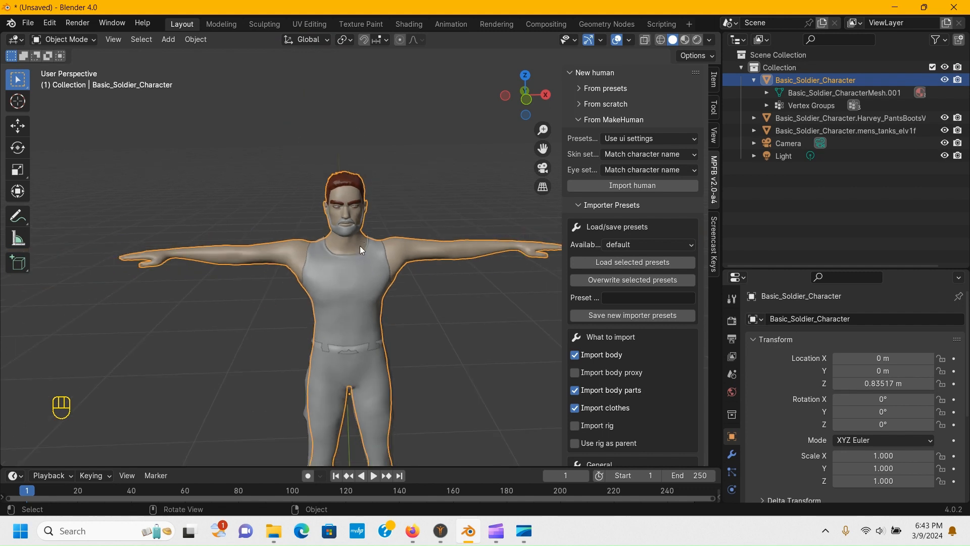
{"action": "scroll", "coordinate": [359, 246], "scroll_direction": "down", "scroll_amount": 1}
{"action": "middle_click_drag", "start_coordinate": [360, 246], "coordinate": [332, 220]}
{"action": "scroll", "coordinate": [335, 207], "scroll_direction": "up", "scroll_amount": 2}
{"action": "scroll", "coordinate": [335, 197], "scroll_direction": "up", "scroll_amount": 2}
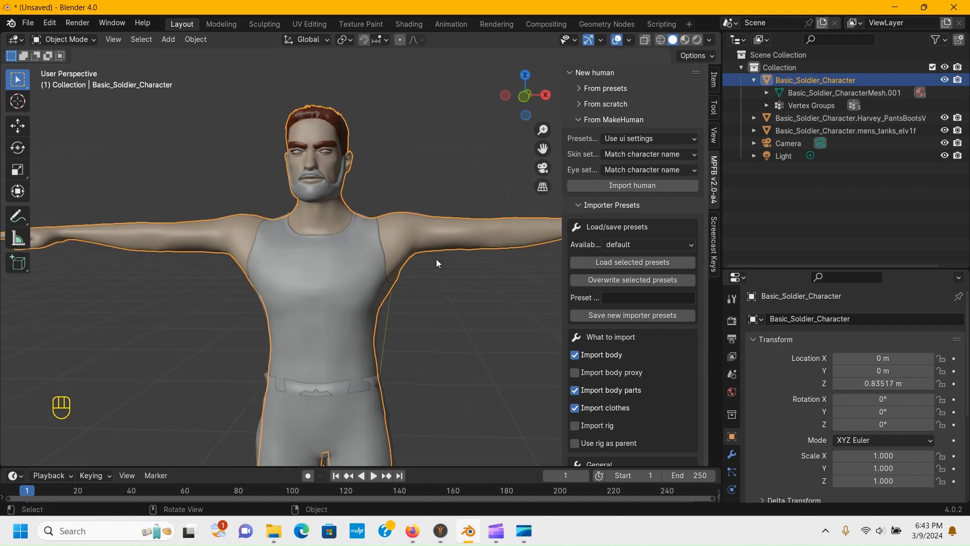
{"action": "left_click_drag", "start_coordinate": [561, 241], "coordinate": [702, 240]}
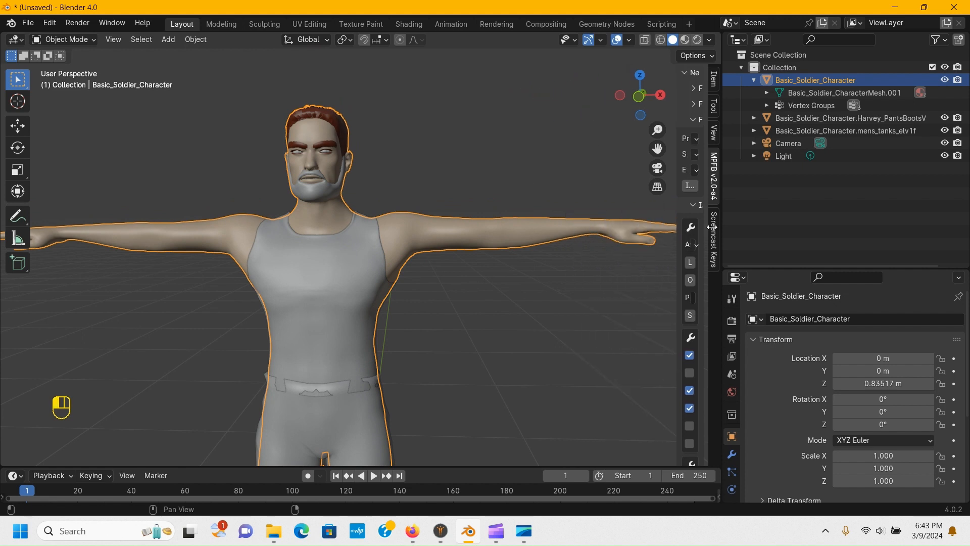
{"action": "scroll", "coordinate": [343, 185], "scroll_direction": "up", "scroll_amount": 3}
{"action": "middle_click_drag", "start_coordinate": [344, 185], "coordinate": [348, 198]}
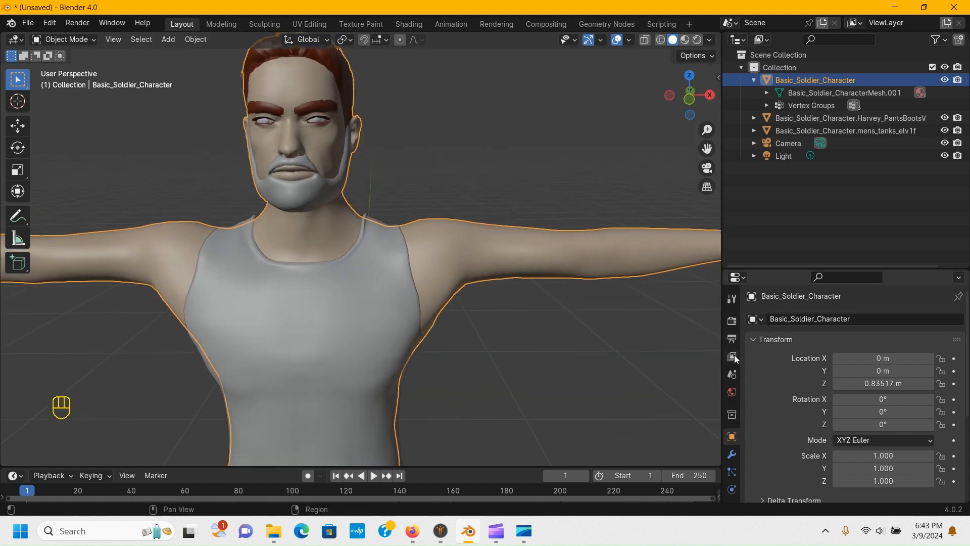
Add the Basis shape key to the soldier's joined body mesh.
{"action": "scroll", "coordinate": [735, 354], "scroll_direction": "down", "scroll_amount": 3}
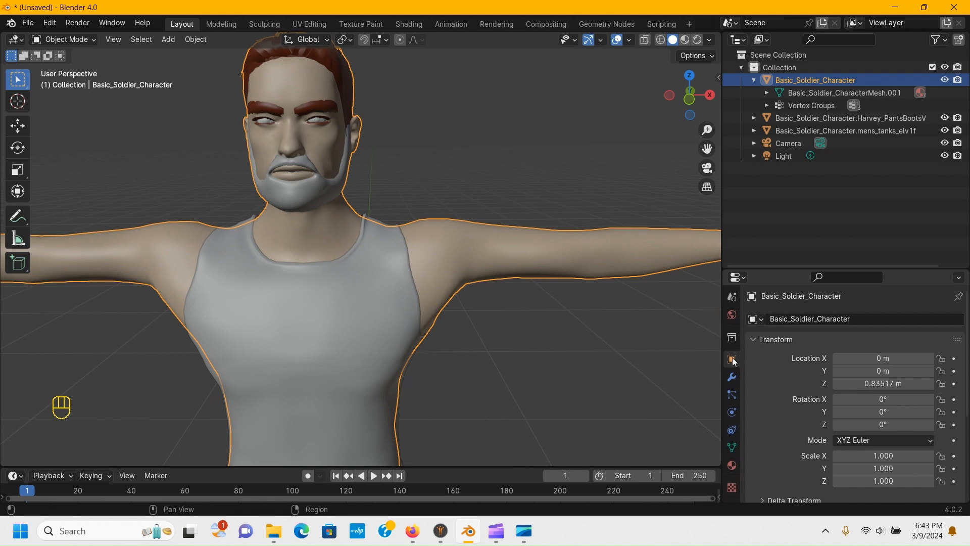
{"action": "left_click", "coordinate": [735, 451]}
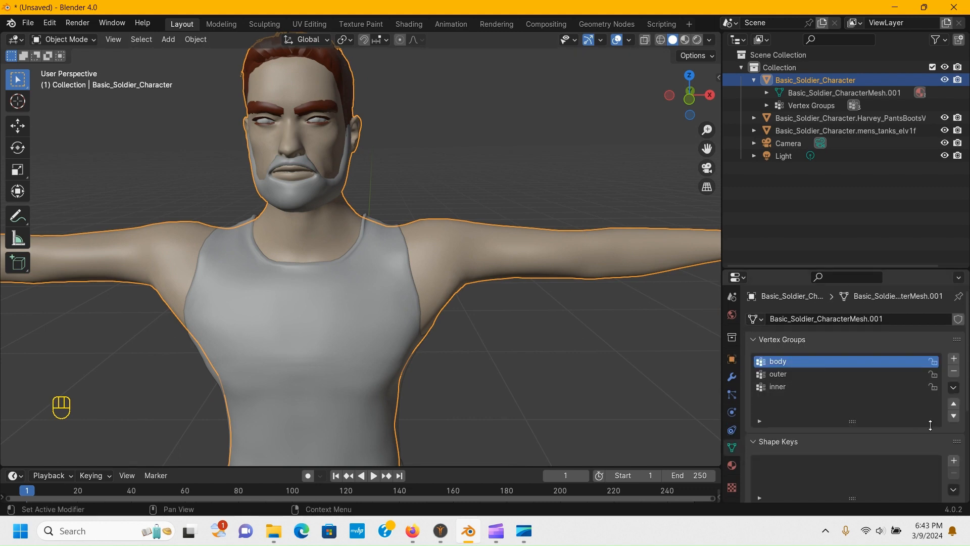
{"action": "scroll", "coordinate": [884, 404], "scroll_direction": "down", "scroll_amount": 5}
{"action": "left_click", "coordinate": [954, 385]}
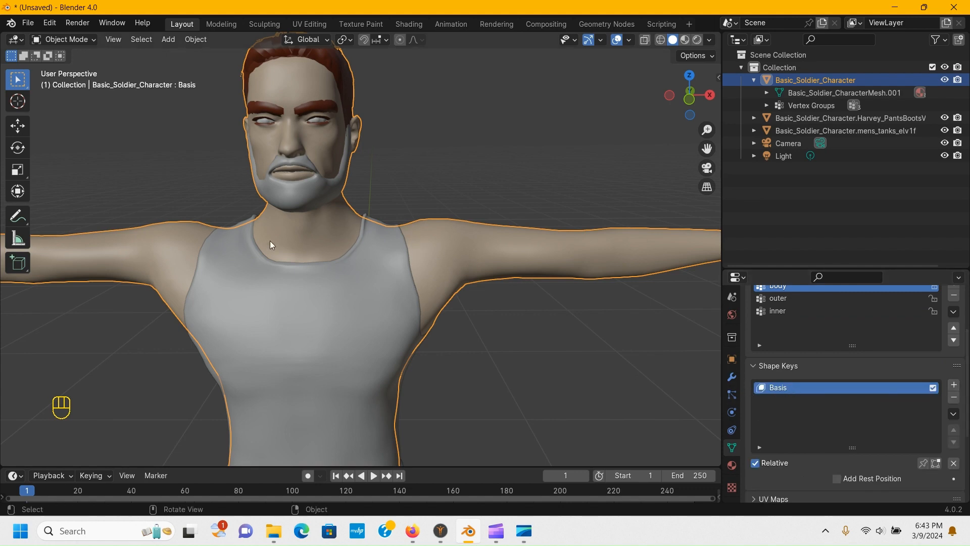
Create a new collection directly under the Scene Collection.
{"action": "scroll", "coordinate": [428, 198], "scroll_direction": "down", "scroll_amount": 5}
{"action": "scroll", "coordinate": [403, 227], "scroll_direction": "up", "scroll_amount": 1}
{"action": "scroll", "coordinate": [403, 227], "scroll_direction": "down", "scroll_amount": 6}
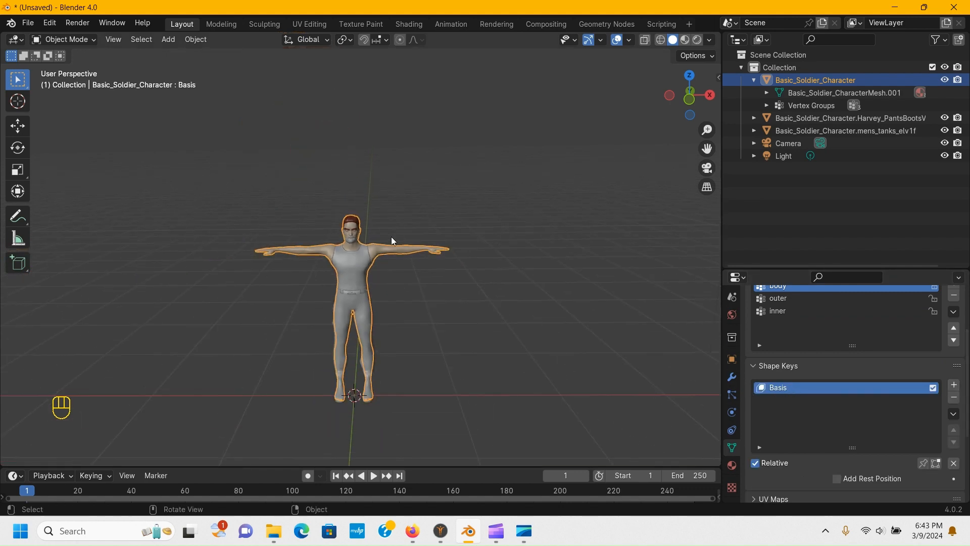
{"action": "middle_click_drag", "start_coordinate": [391, 236], "coordinate": [422, 244]}
{"action": "scroll", "coordinate": [444, 230], "scroll_direction": "up", "scroll_amount": 2}
{"action": "left_click", "coordinate": [760, 165]}
{"action": "right_click", "coordinate": [760, 165]}
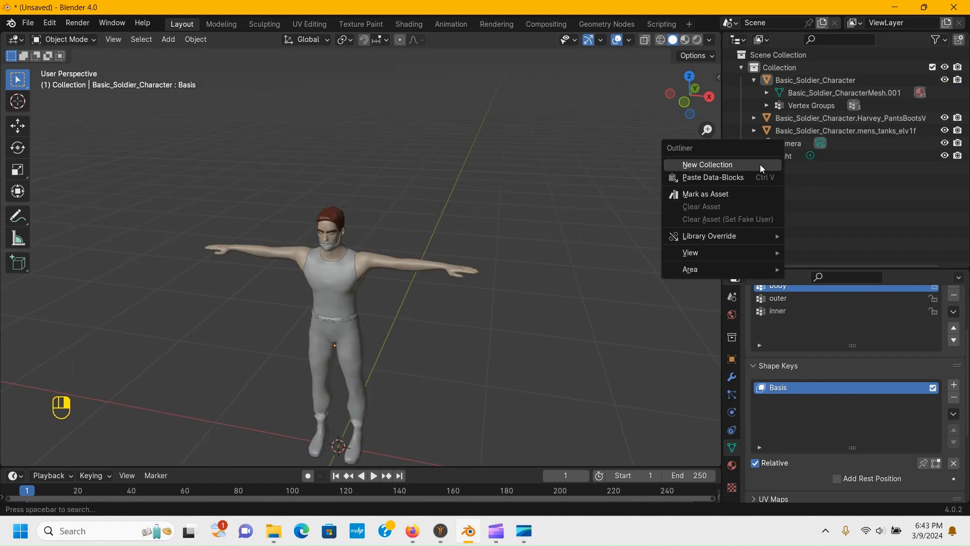
{"action": "left_click", "coordinate": [760, 165]}
Move the soldier's joined body, pants and tank top from Collection into Collection 2.
{"action": "left_click", "coordinate": [774, 132]}
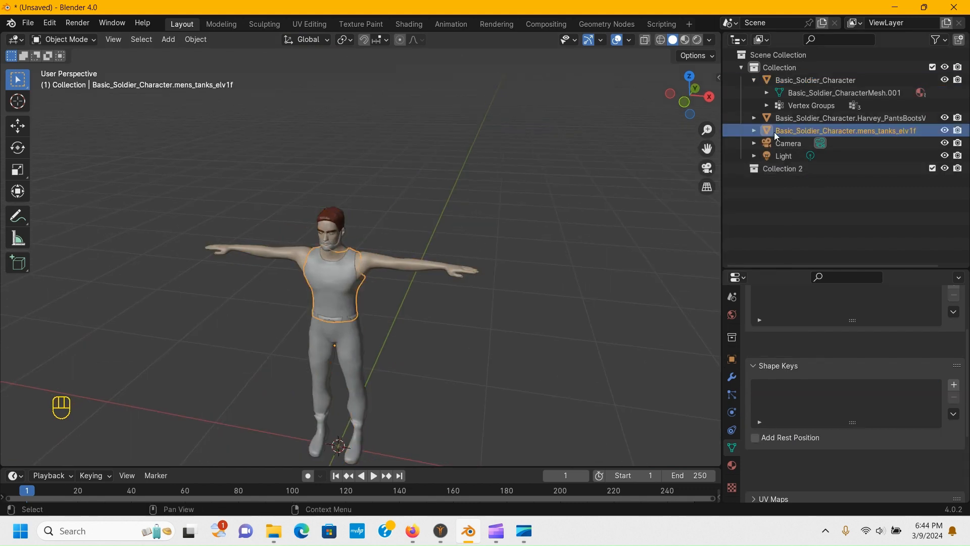
{"action": "left_click", "coordinate": [784, 116], "text": "ctrl"}
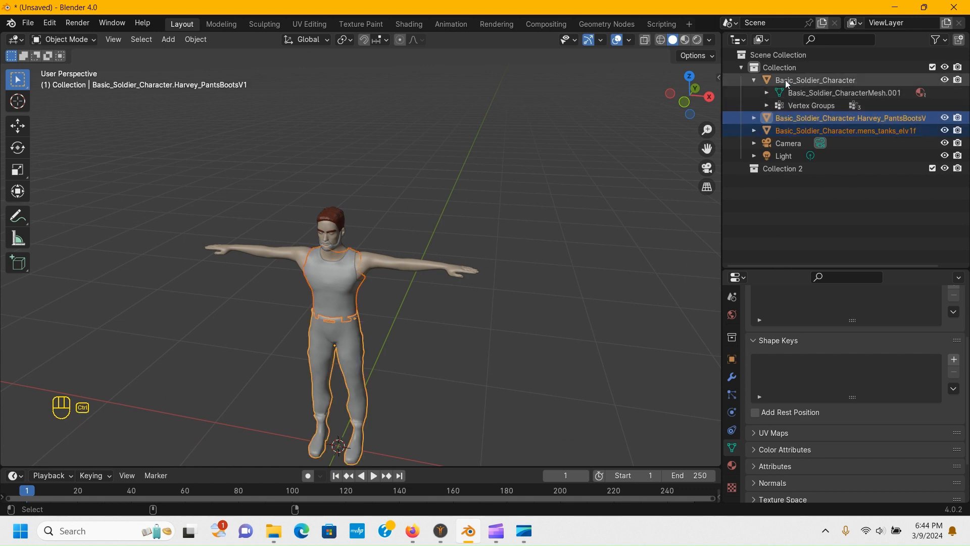
{"action": "left_click", "coordinate": [785, 80], "text": "ctrl"}
{"action": "left_click_drag", "start_coordinate": [785, 79], "coordinate": [784, 168]}
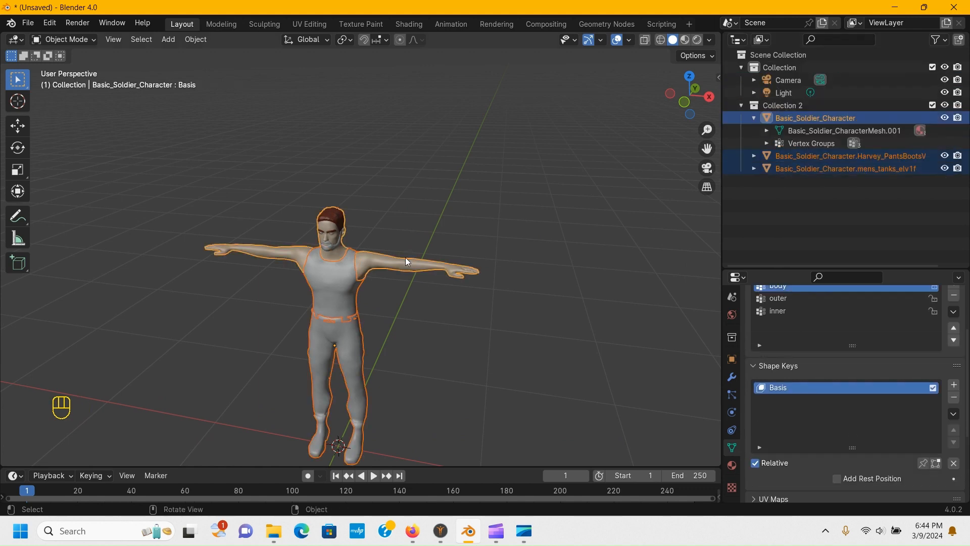
Move the soldier's body and clothes 1 m along the global Y axis and clear the selection.
{"action": "mouse_move", "coordinate": [405, 257]}
{"action": "middle_mouse_down"}
{"action": "mouse_move", "coordinate": [351, 263]}
{"action": "mouse_move", "coordinate": [414, 247]}
{"action": "middle_mouse_up"}
{"action": "key", "text": "g"}
{"action": "key", "text": "y"}
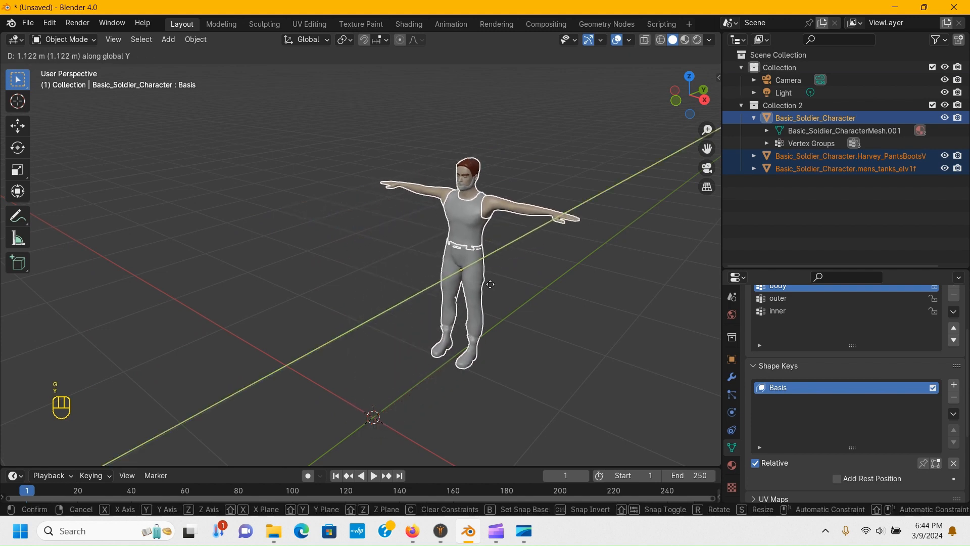
{"action": "key", "text": "KP_1"}
{"action": "key", "text": "KP_Enter"}
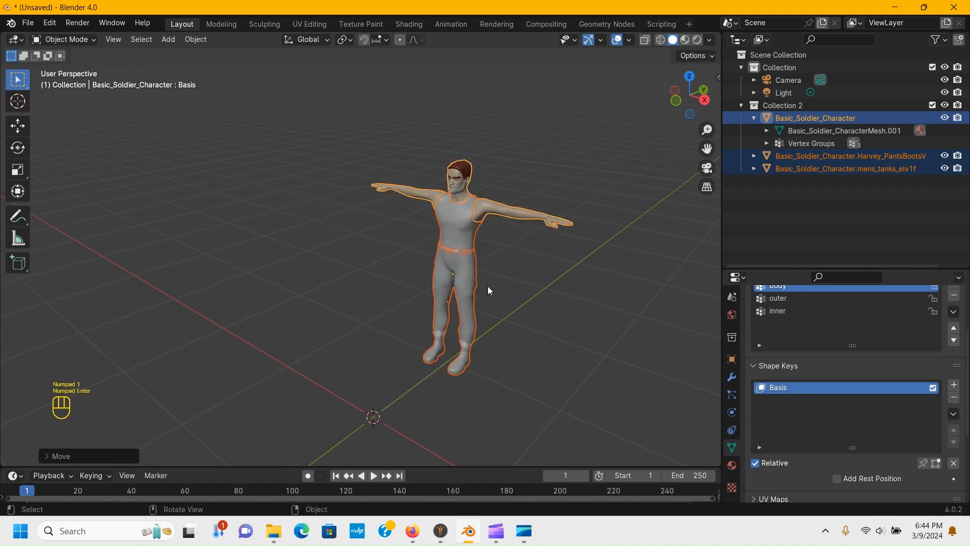
{"action": "left_click", "coordinate": [590, 286]}
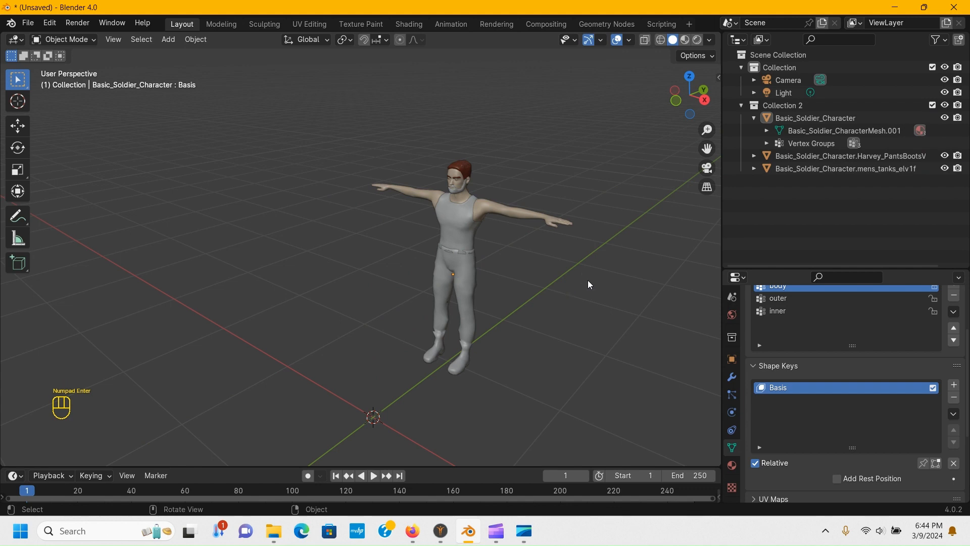
Select only the moved soldier's body, without the tank top and pants.
{"action": "middle_click_drag", "start_coordinate": [587, 280], "coordinate": [426, 262]}
{"action": "left_click", "coordinate": [439, 158]}
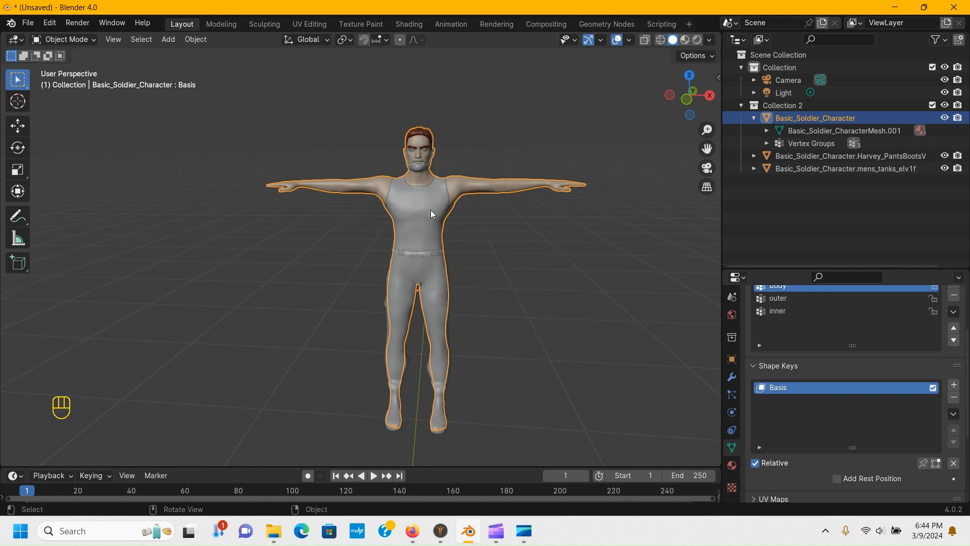
{"action": "scroll", "coordinate": [427, 210], "scroll_direction": "down", "scroll_amount": 3}
{"action": "scroll", "coordinate": [402, 263], "scroll_direction": "up", "scroll_amount": 2}
{"action": "scroll", "coordinate": [408, 335], "scroll_direction": "down", "scroll_amount": 1}
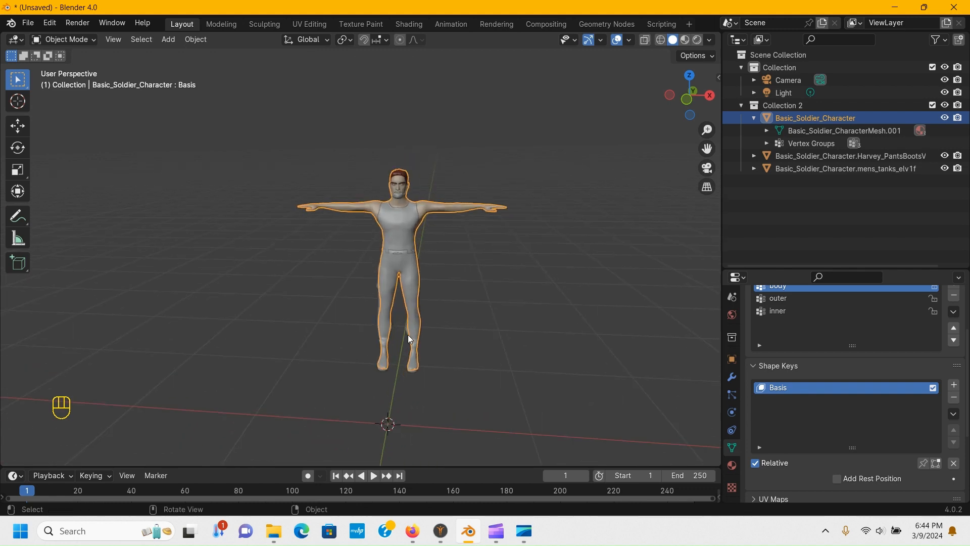
Switch to MakeHuman and apply the Smile05 expression to the soldier character.
{"action": "left_click", "coordinate": [441, 534]}
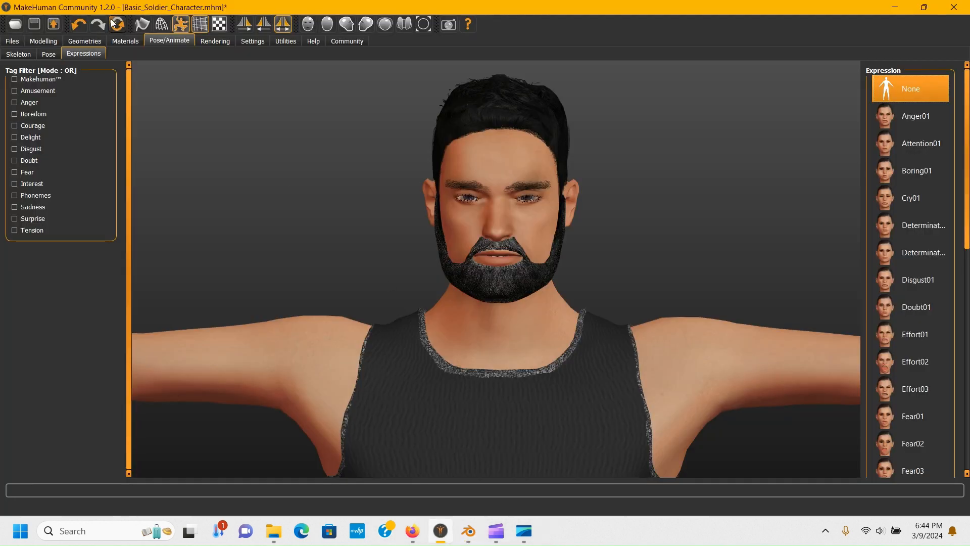
{"action": "left_click_drag", "start_coordinate": [967, 180], "coordinate": [941, 372]}
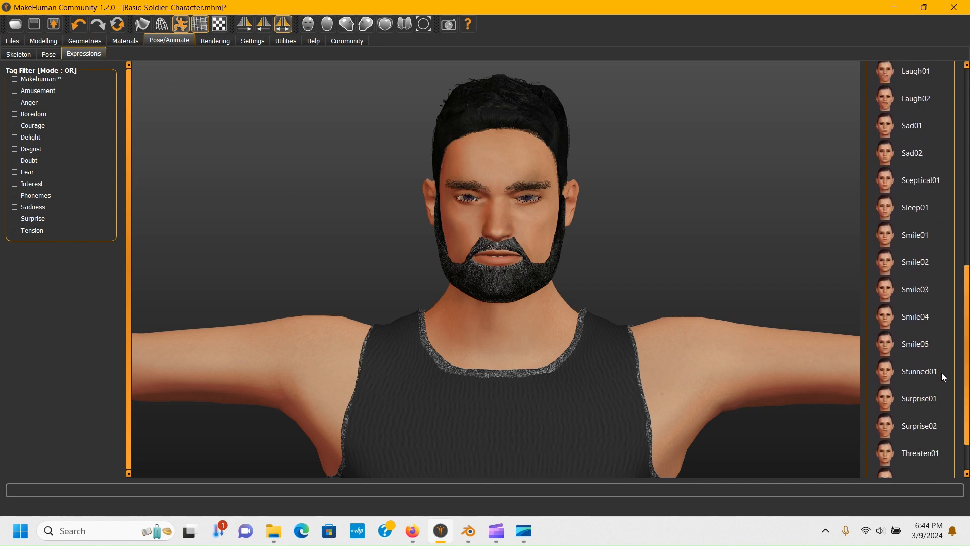
{"action": "left_click", "coordinate": [911, 340]}
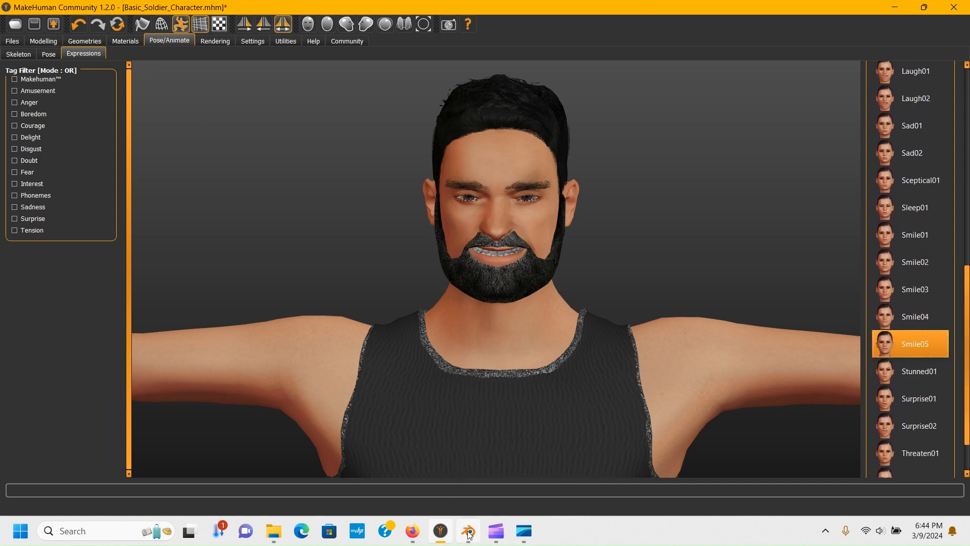
Switch back to Blender, reopen the MPFB sidebar and import the smiling human from MakeHuman with nothing selected.
{"action": "mouse_move", "coordinate": [469, 535]}
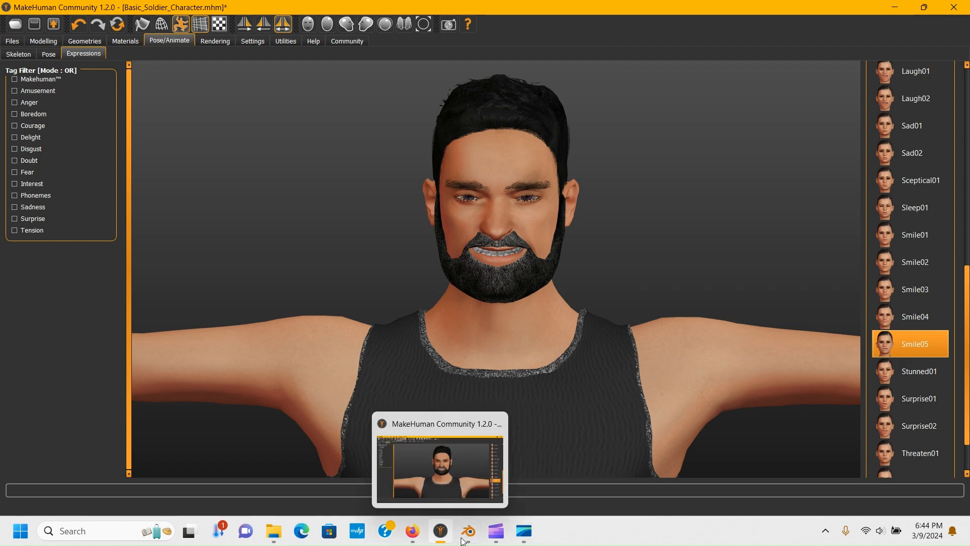
{"action": "left_click", "coordinate": [477, 447]}
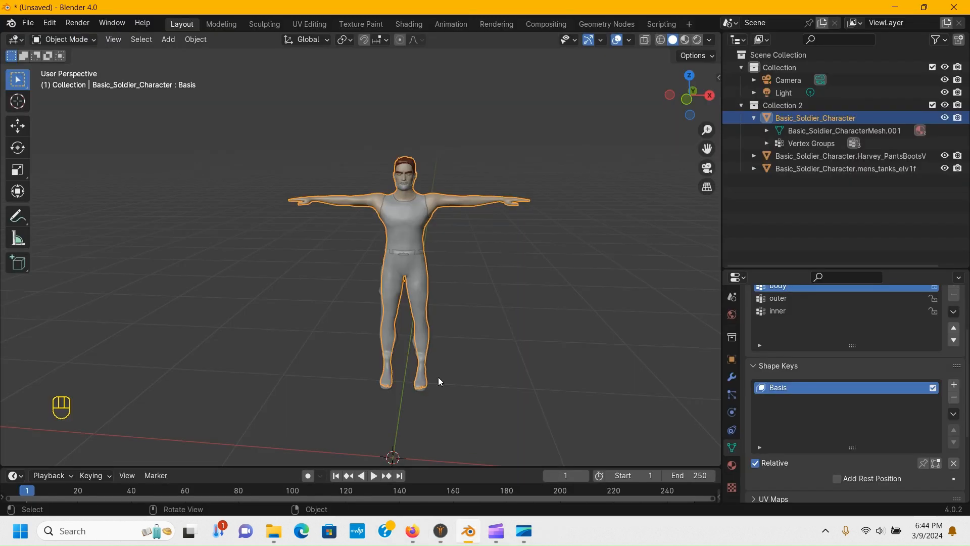
{"action": "left_click", "coordinate": [609, 226]}
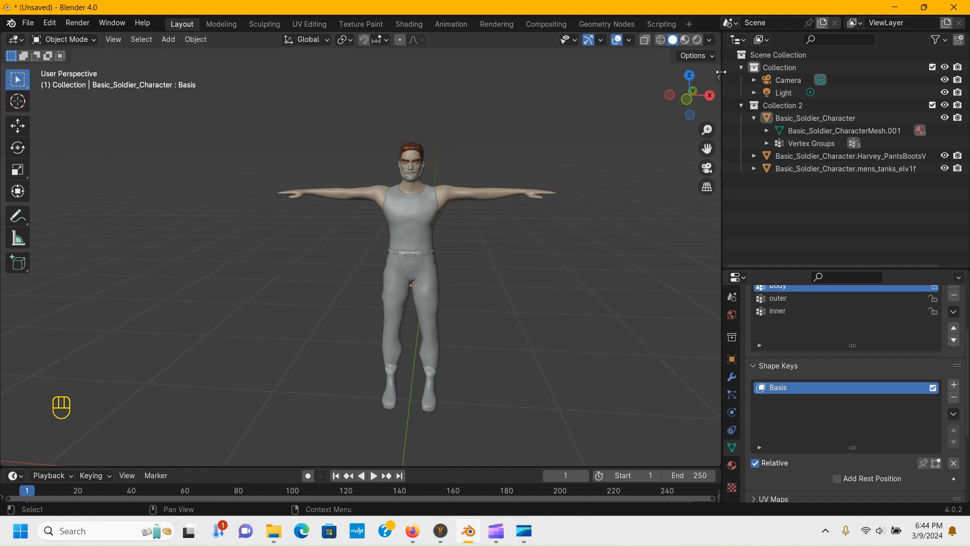
{"action": "left_click", "coordinate": [718, 77]}
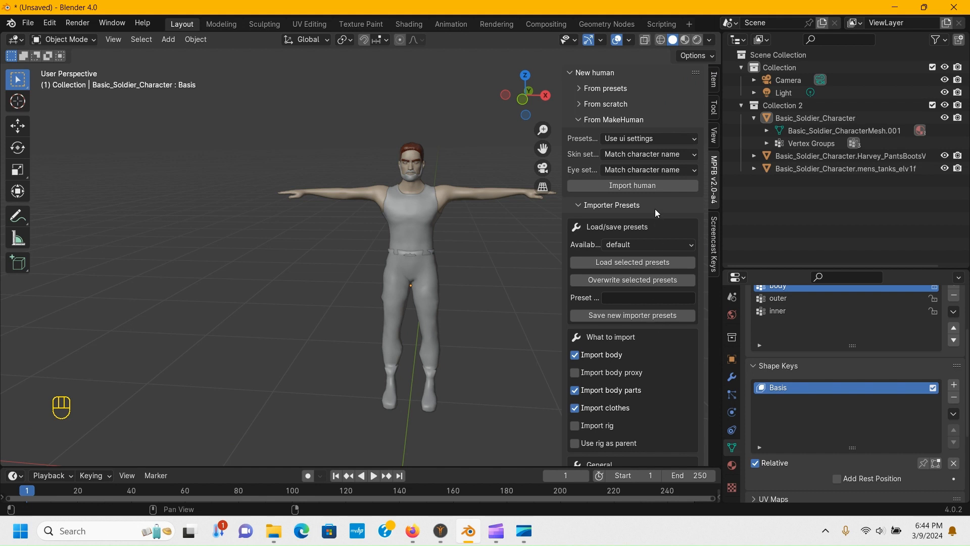
{"action": "left_click", "coordinate": [644, 186]}
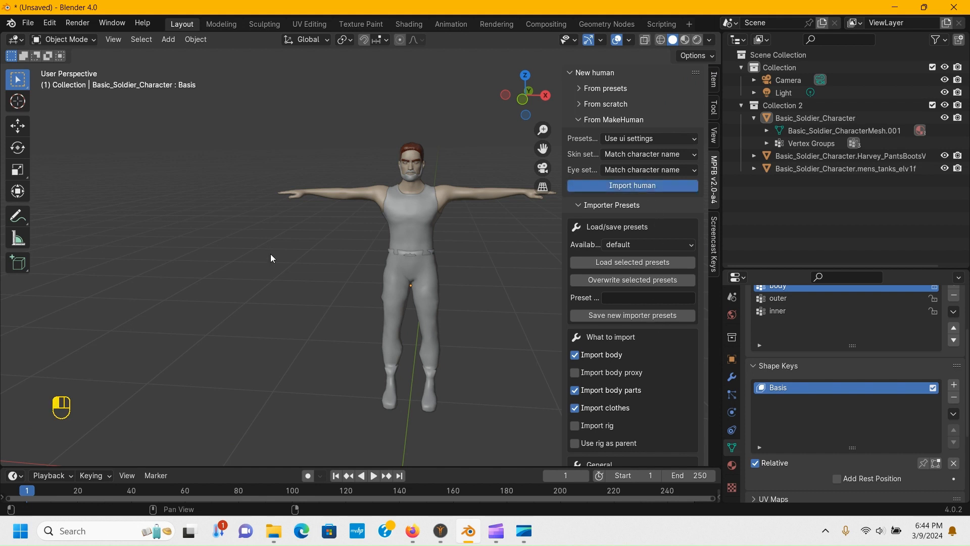
{"action": "middle_click_drag", "start_coordinate": [270, 256], "coordinate": [441, 151]}
{"action": "scroll", "coordinate": [441, 152], "scroll_direction": "down", "scroll_amount": 3}
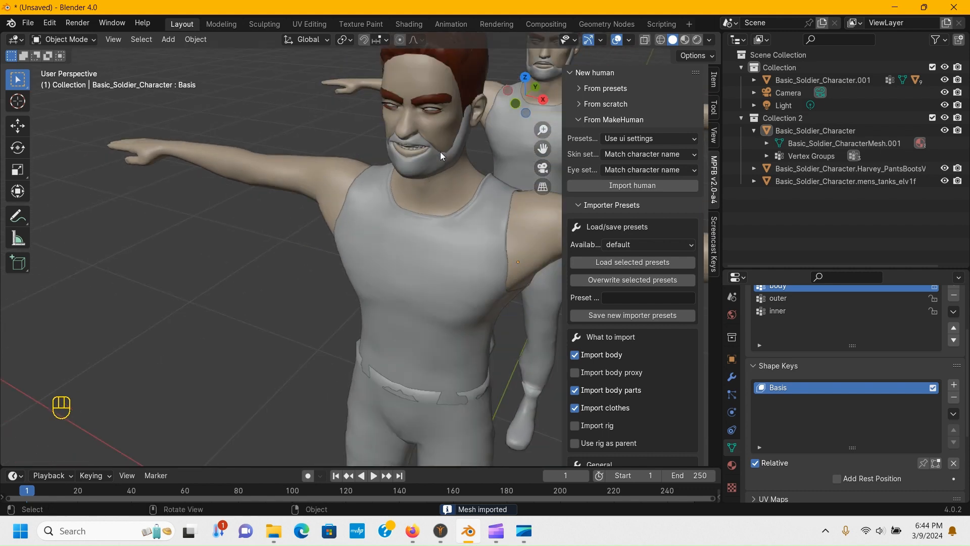
{"action": "middle_click_drag", "start_coordinate": [453, 253], "coordinate": [369, 215], "text": "shift"}
{"action": "scroll", "coordinate": [366, 221], "scroll_direction": "down", "scroll_amount": 2}
{"action": "scroll", "coordinate": [355, 271], "scroll_direction": "up", "scroll_amount": 1}
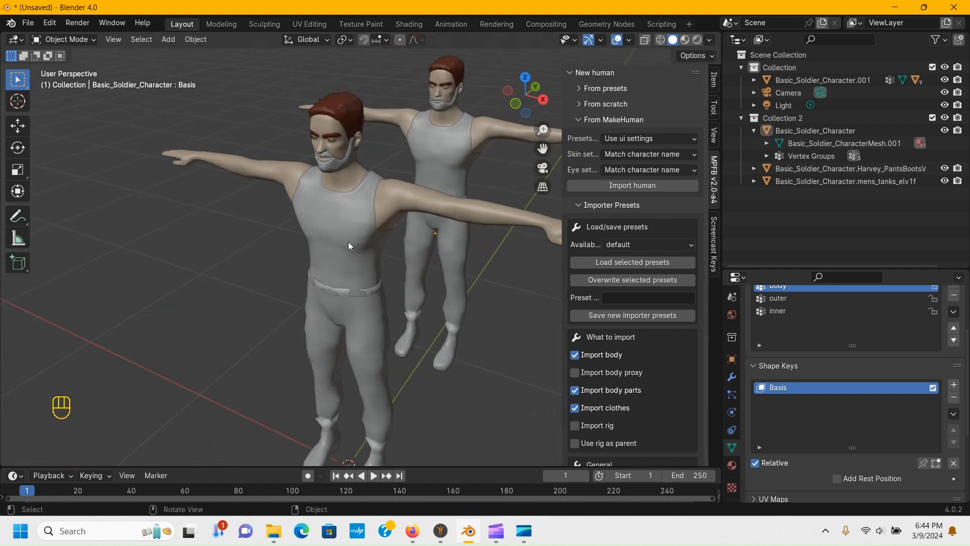
Delete the tank top and pants of the newly imported smiling soldier.
{"action": "left_click", "coordinate": [348, 241]}
{"action": "left_click", "coordinate": [377, 347], "text": "shift"}
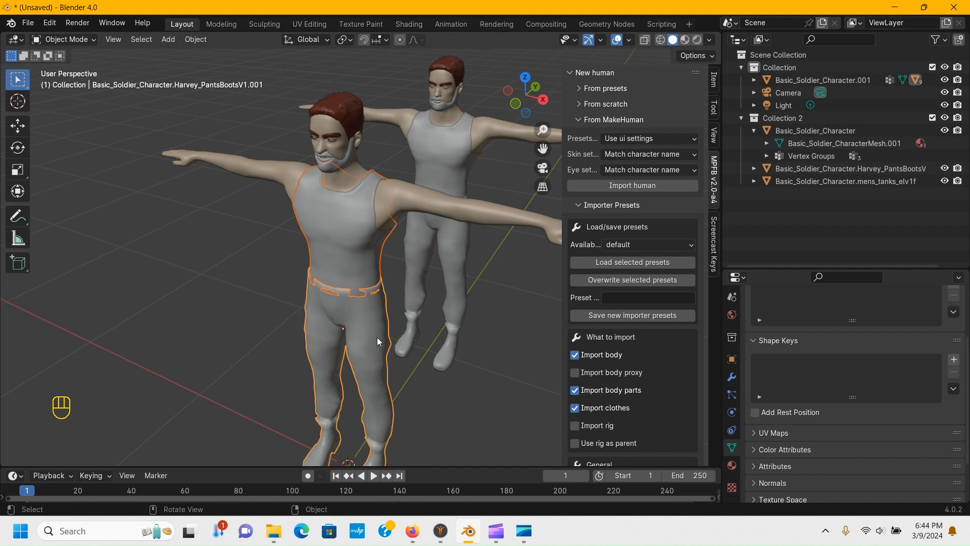
{"action": "middle_click_drag", "start_coordinate": [377, 337], "coordinate": [363, 364]}
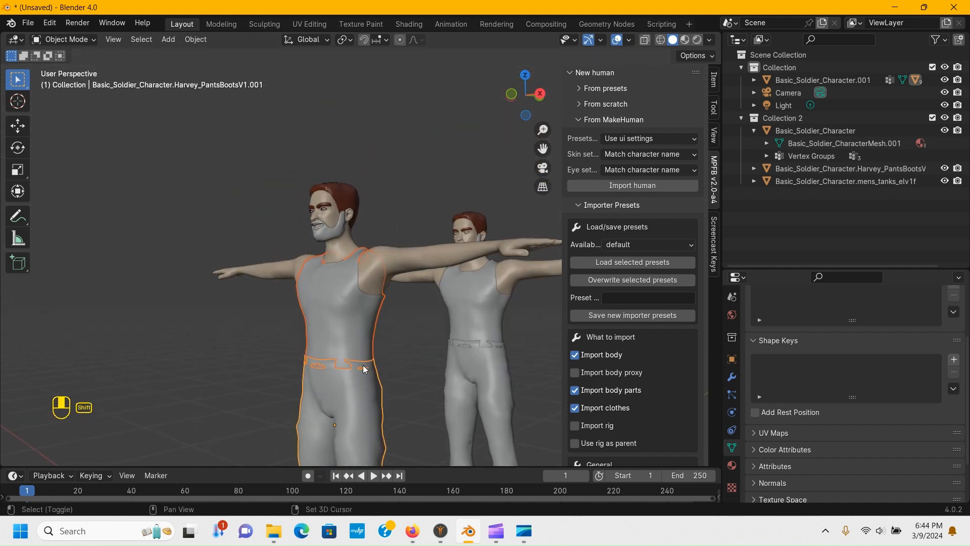
{"action": "key", "text": "x"}
{"action": "left_click", "coordinate": [358, 339]}
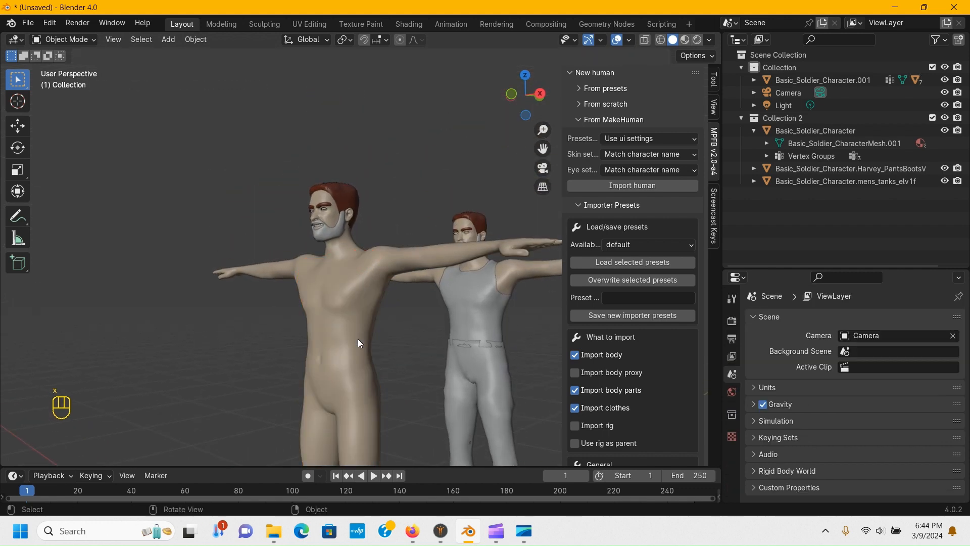
Move the smiling soldier's beard, eyebrows, eyelashes, eyes, hair, teeth and tongue out from under its body directly into Collection.
{"action": "left_click", "coordinate": [777, 77]}
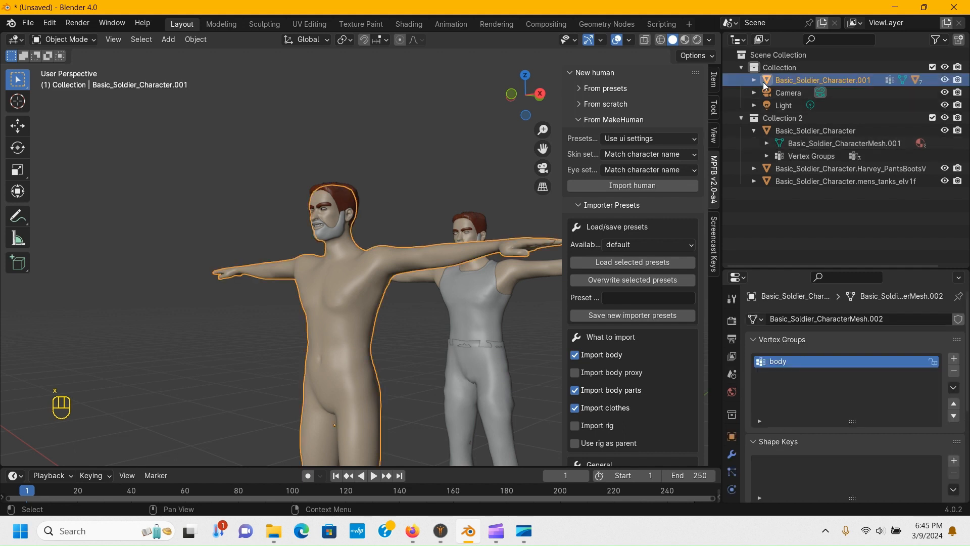
{"action": "left_click", "coordinate": [755, 81]}
{"action": "left_click", "coordinate": [799, 195]}
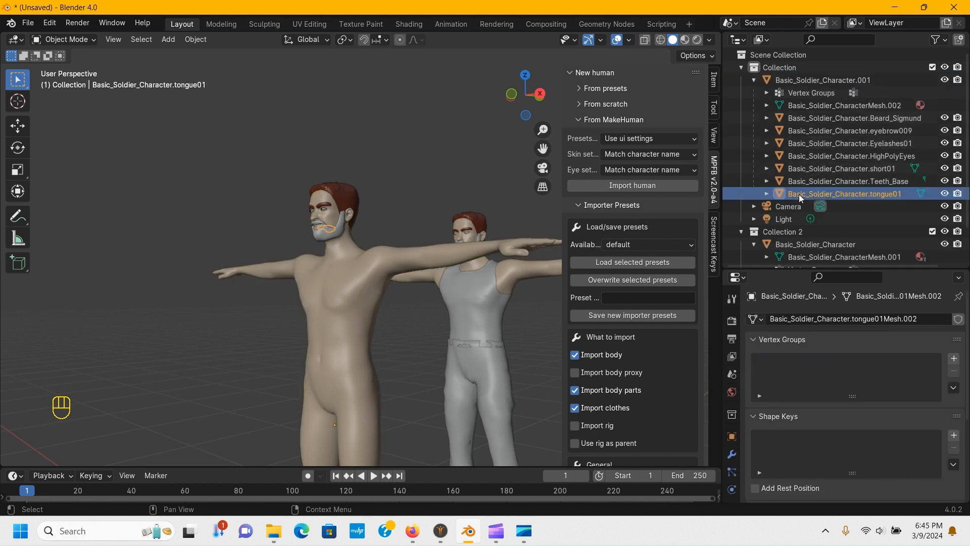
{"action": "left_click", "coordinate": [813, 123], "text": "shift"}
{"action": "left_click_drag", "start_coordinate": [808, 126], "coordinate": [778, 70]}
Select all of the smiling soldier's parts with the body as active object and join them into one mesh.
{"action": "middle_click_drag", "start_coordinate": [438, 197], "coordinate": [339, 248]}
{"action": "left_click_drag", "start_coordinate": [242, 144], "coordinate": [366, 266]}
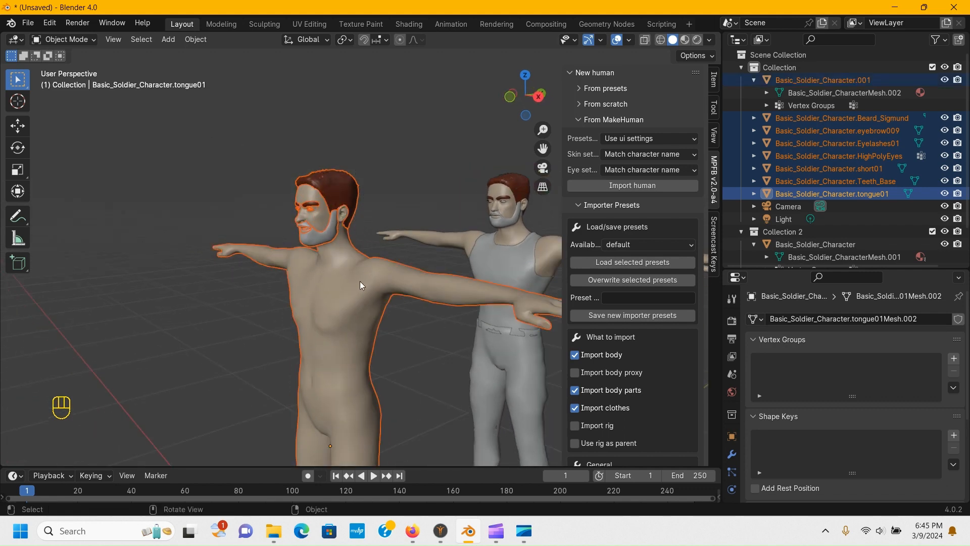
{"action": "middle_click_drag", "start_coordinate": [360, 280], "coordinate": [425, 220]}
{"action": "scroll", "coordinate": [465, 295], "scroll_direction": "up", "scroll_amount": 2}
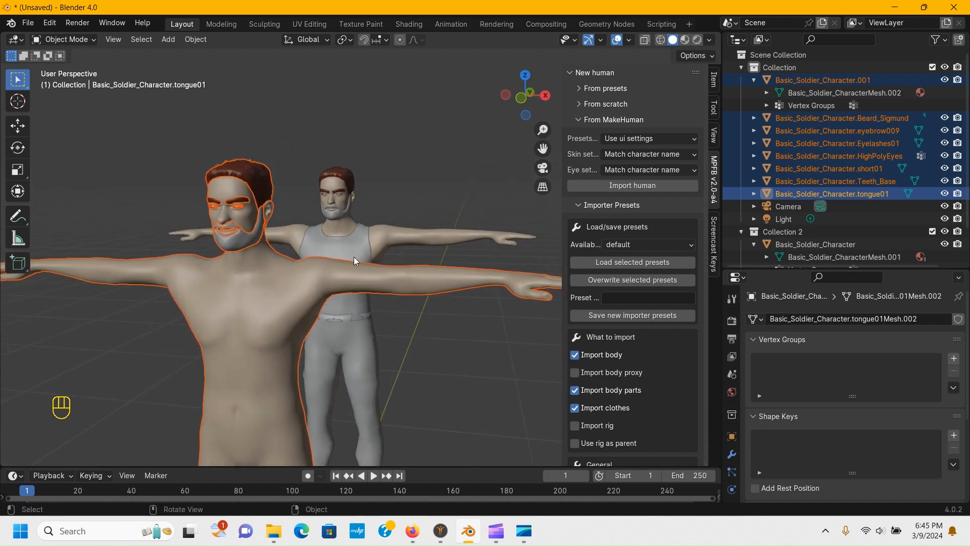
{"action": "middle_click_drag", "start_coordinate": [129, 247], "coordinate": [323, 262]}
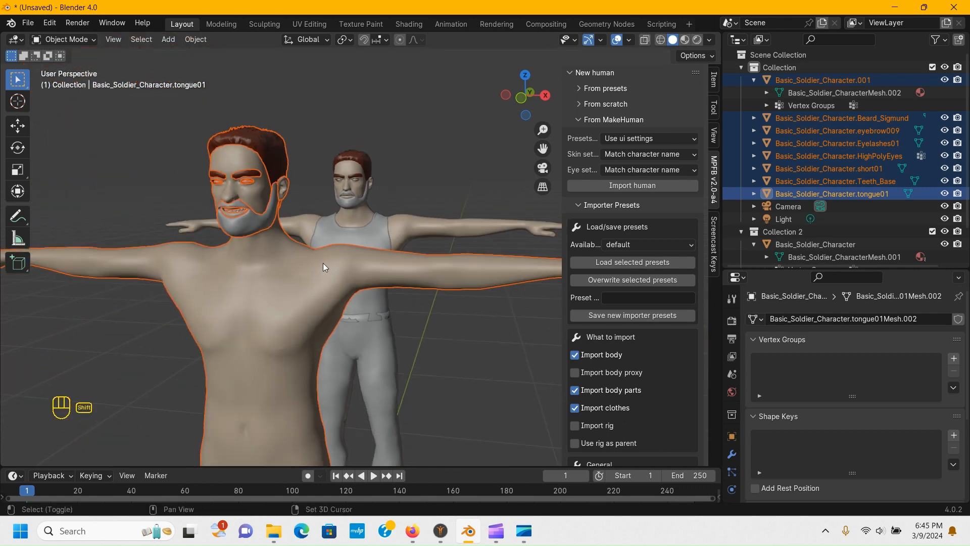
{"action": "left_click", "coordinate": [314, 282], "text": "shift"}
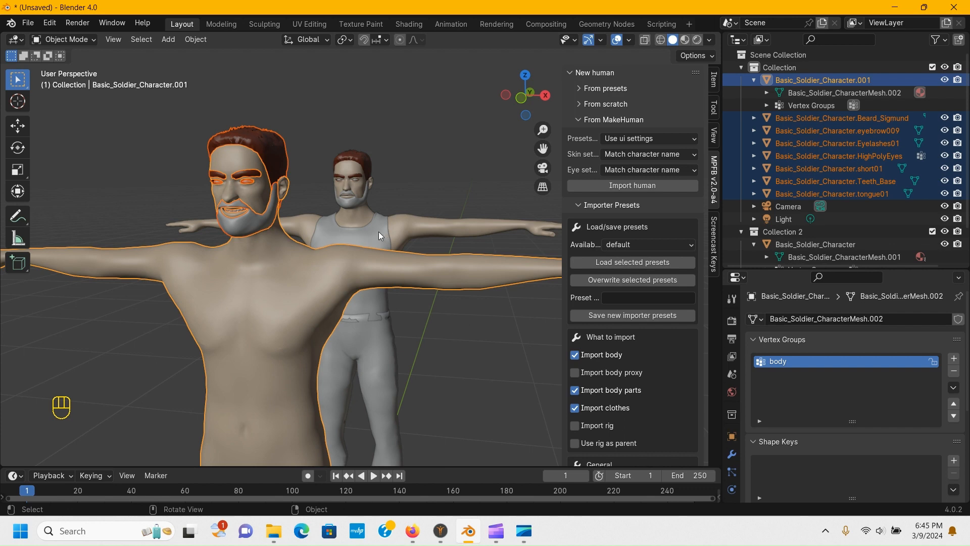
{"action": "key", "text": "ctrl+j"}
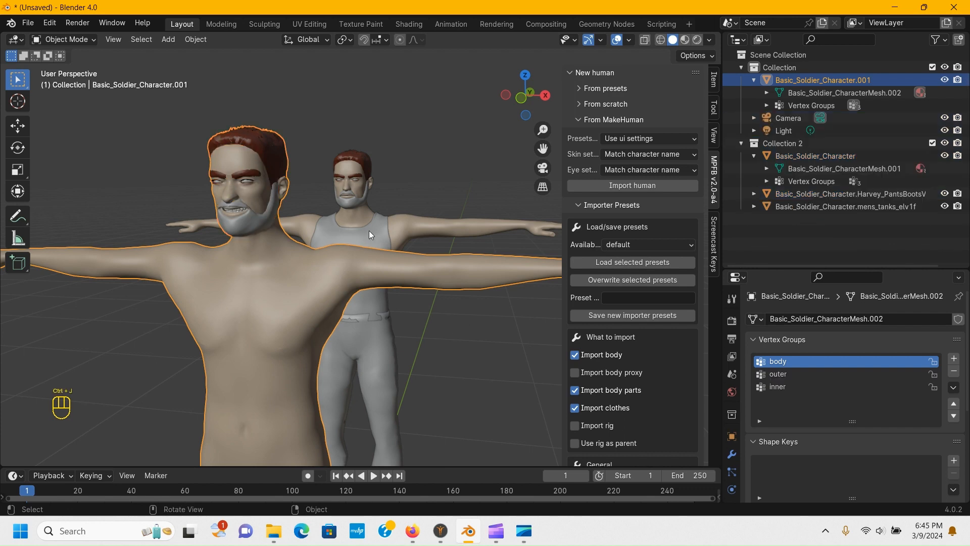
Select the smiling soldier, add the neutral soldier as the active object, and apply Join as Shapes.
{"action": "middle_click_drag", "start_coordinate": [295, 236], "coordinate": [465, 247]}
{"action": "mouse_move", "coordinate": [341, 247]}
{"action": "middle_mouse_down"}
{"action": "mouse_move", "coordinate": [374, 260]}
{"action": "mouse_move", "coordinate": [343, 260]}
{"action": "middle_mouse_up"}
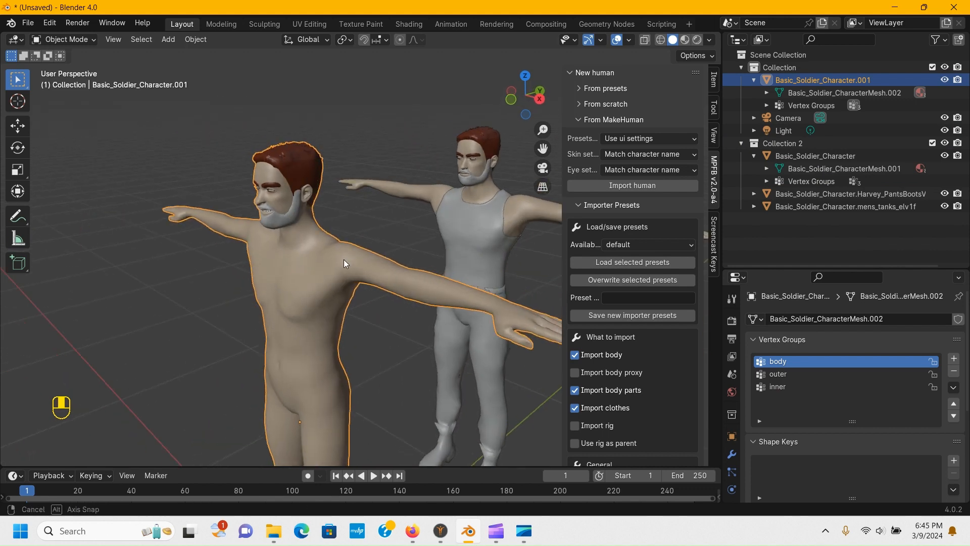
{"action": "mouse_move", "coordinate": [273, 229]}
{"action": "middle_mouse_down"}
{"action": "mouse_move", "coordinate": [362, 219]}
{"action": "mouse_move", "coordinate": [284, 227]}
{"action": "middle_mouse_up"}
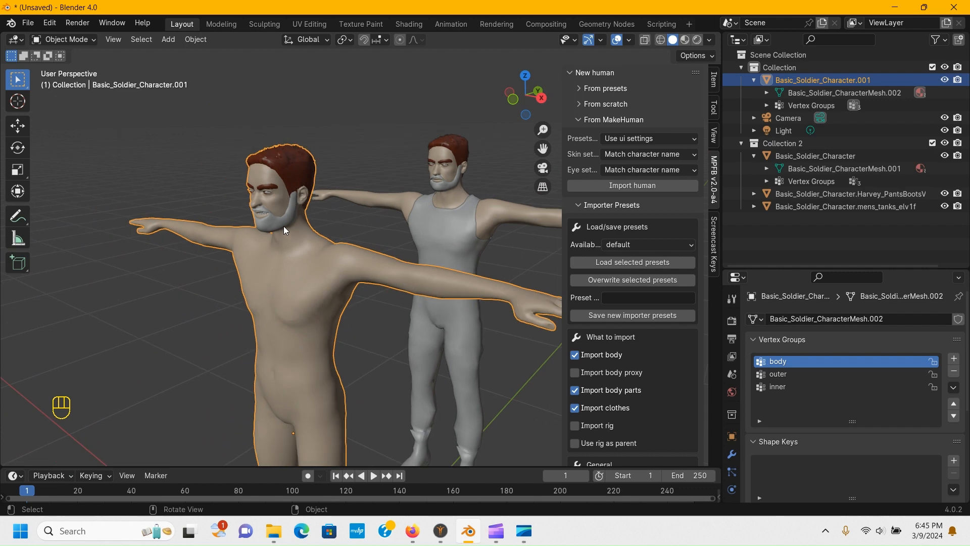
{"action": "left_click", "coordinate": [453, 178], "text": "shift"}
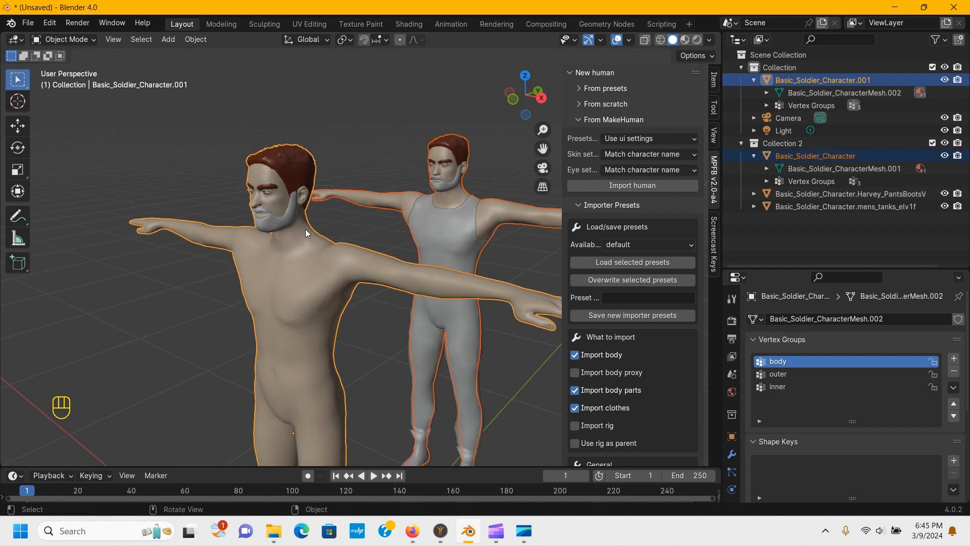
{"action": "left_click", "coordinate": [446, 169], "text": "shift"}
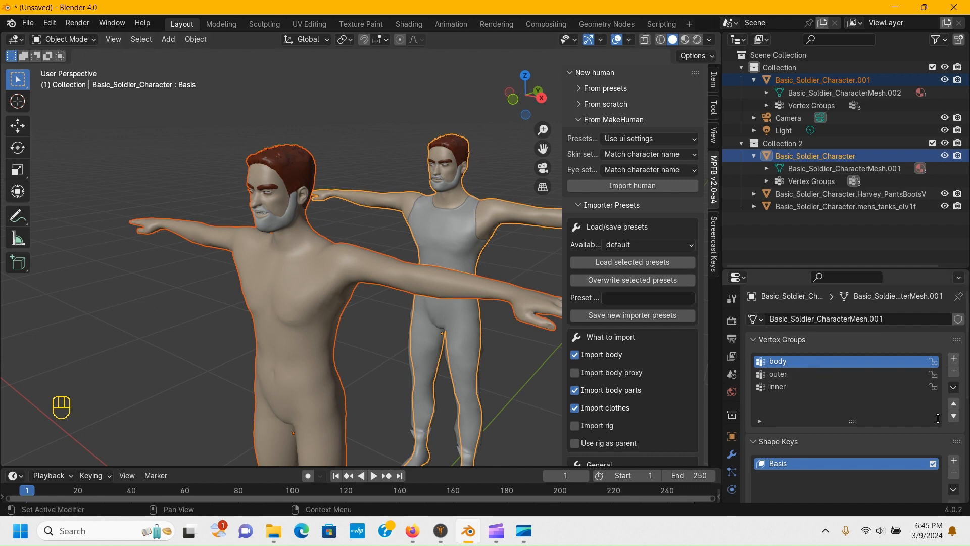
{"action": "scroll", "coordinate": [840, 389], "scroll_direction": "down", "scroll_amount": 1}
{"action": "scroll", "coordinate": [840, 389], "scroll_direction": "down", "scroll_amount": 5}
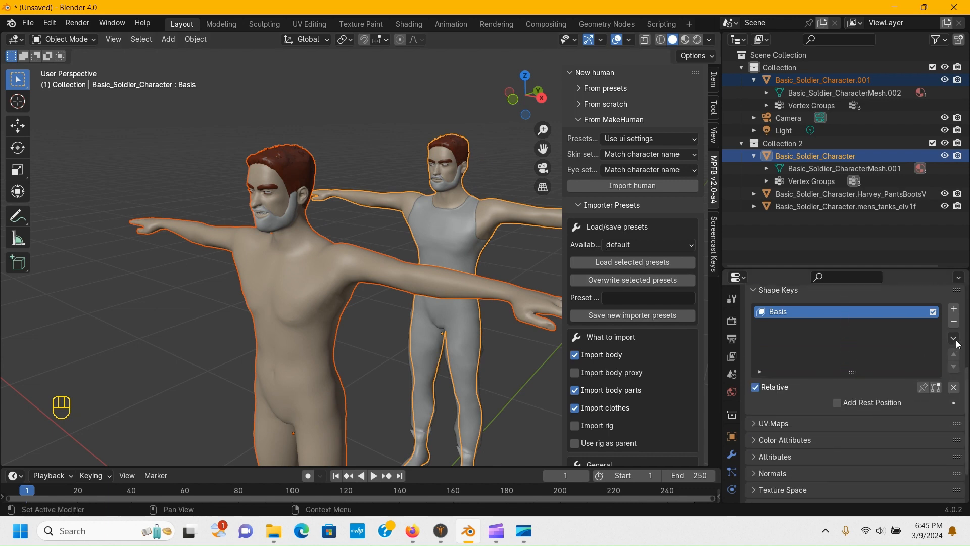
{"action": "left_click", "coordinate": [956, 339]}
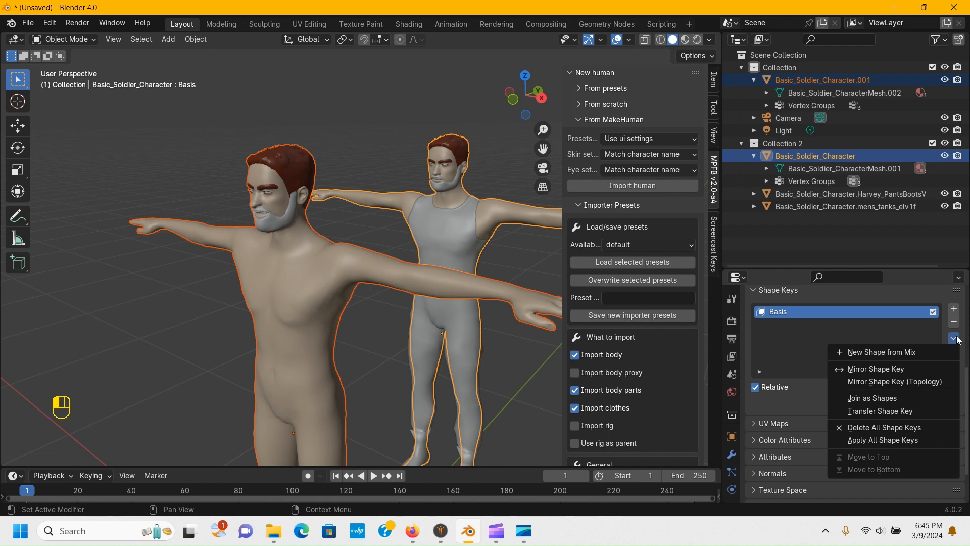
{"action": "left_click", "coordinate": [899, 401]}
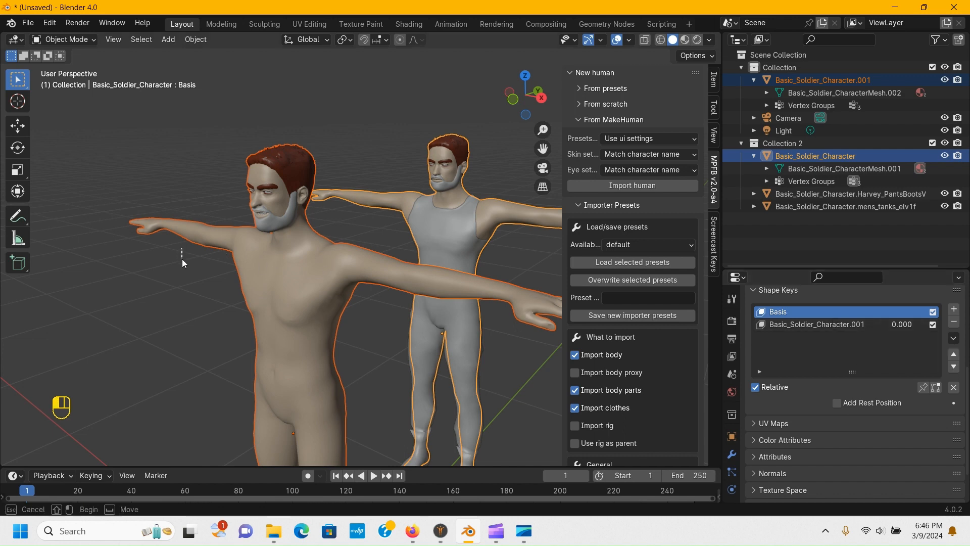
Delete the separate smiling soldier, keeping the neutral soldier with its clothes.
{"action": "left_click", "coordinate": [304, 258]}
{"action": "key", "text": "x"}
{"action": "left_click", "coordinate": [304, 258]}
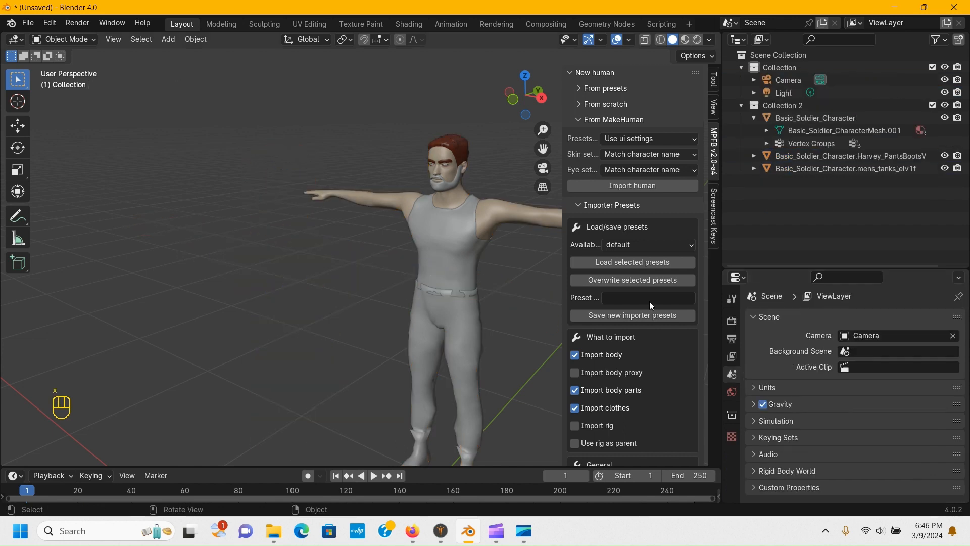
Preview the neutral soldier's Basic_Soldier_Character.001 shape key by varying its value, and leave it at 0.000.
{"action": "left_click", "coordinate": [445, 173]}
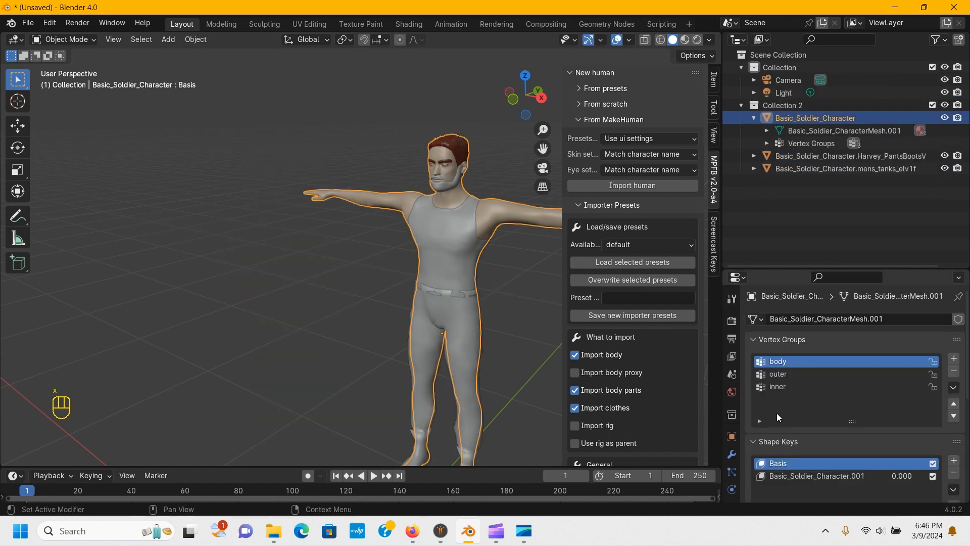
{"action": "key", "text": "KP_Decimal"}
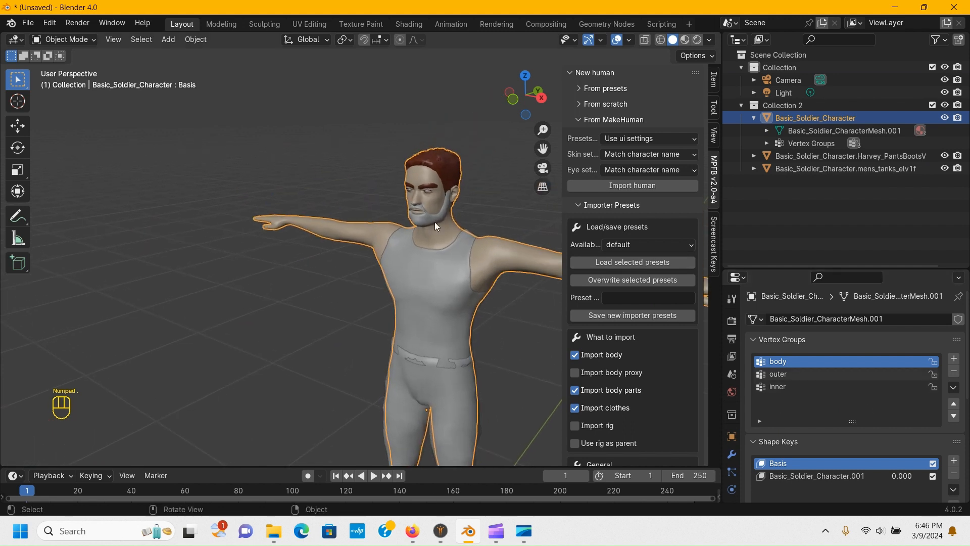
{"action": "scroll", "coordinate": [437, 218], "scroll_direction": "up", "scroll_amount": 3}
{"action": "middle_click_drag", "start_coordinate": [314, 257], "coordinate": [277, 279], "text": "shift"}
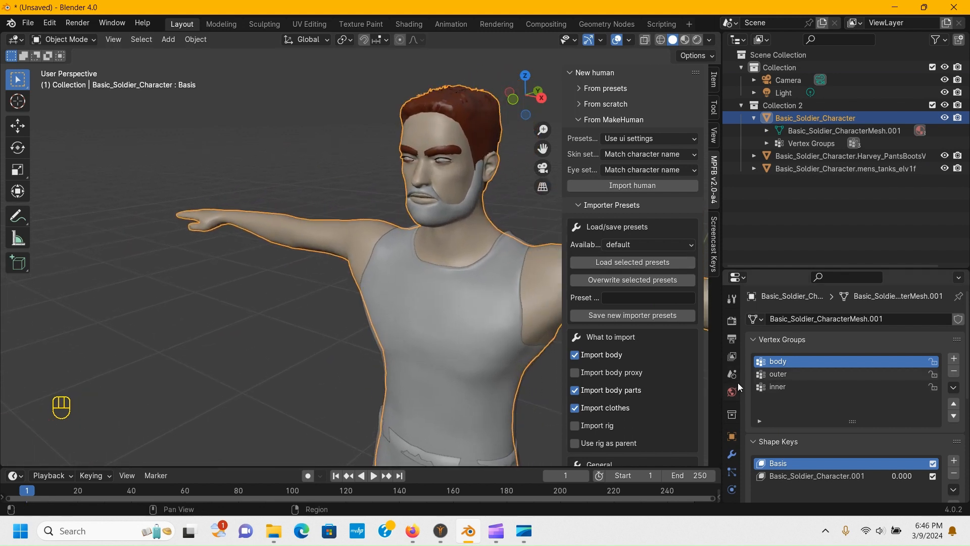
{"action": "left_click", "coordinate": [854, 476]}
{"action": "scroll", "coordinate": [908, 420], "scroll_direction": "down", "scroll_amount": 6}
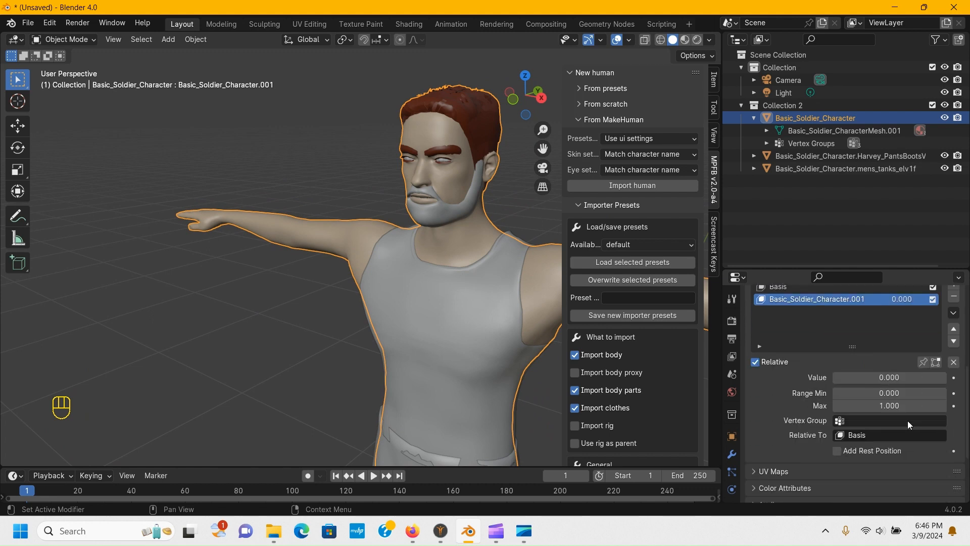
{"action": "left_click_drag", "start_coordinate": [874, 403], "coordinate": [468, 397]}
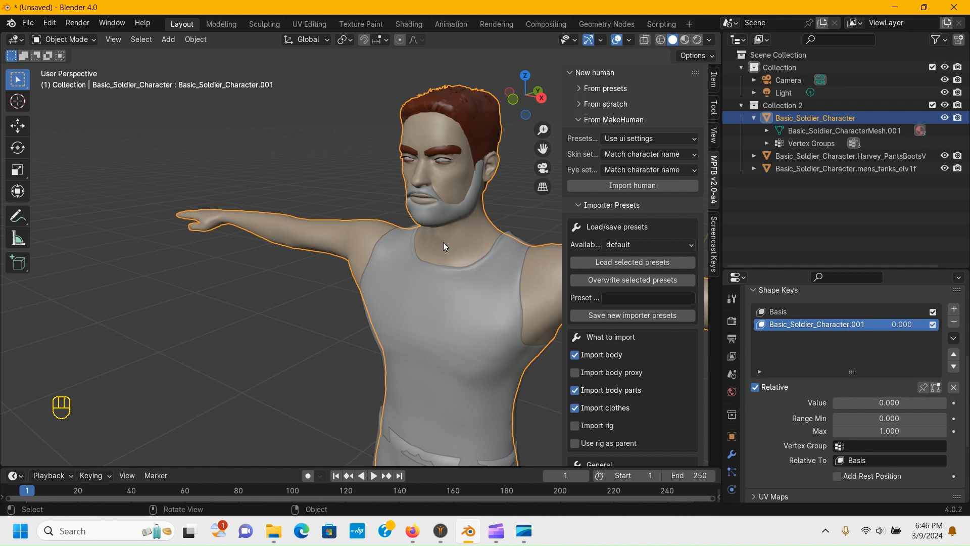
{"action": "middle_click_drag", "start_coordinate": [443, 241], "coordinate": [360, 231]}
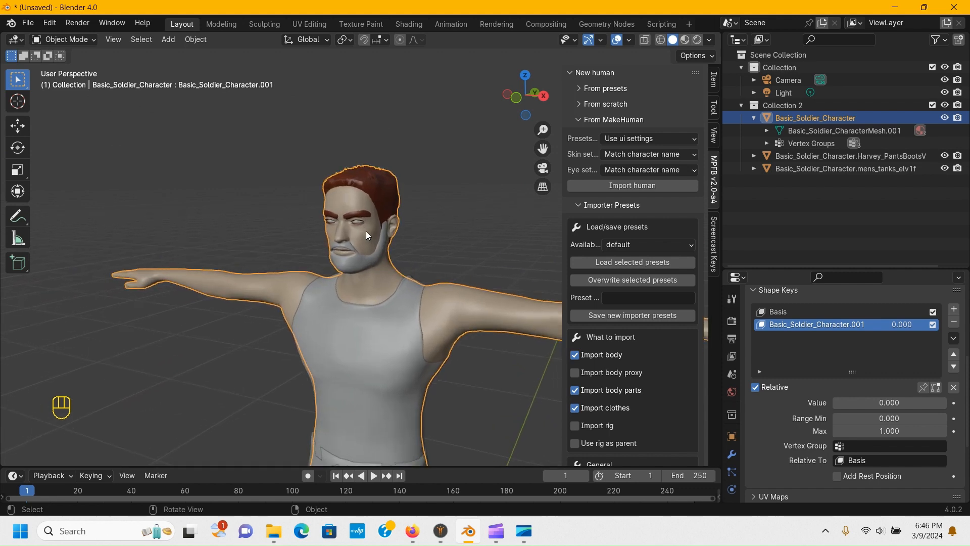
{"action": "scroll", "coordinate": [365, 231], "scroll_direction": "down", "scroll_amount": 2}
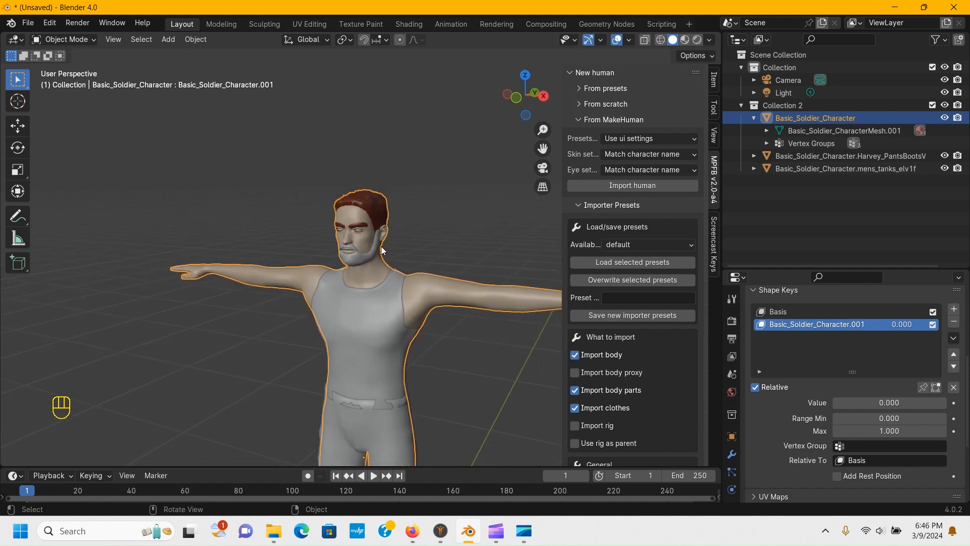
{"action": "scroll", "coordinate": [381, 249], "scroll_direction": "up", "scroll_amount": 3}
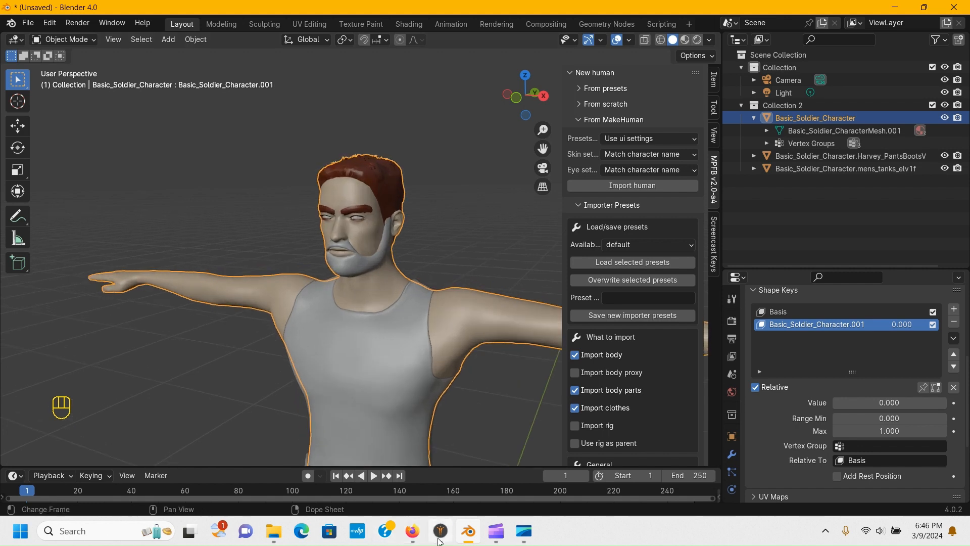
Switch to MakeHuman and apply the Fear04 expression to the soldier character.
{"action": "left_click", "coordinate": [439, 536]}
{"action": "scroll", "coordinate": [441, 222], "scroll_direction": "up", "scroll_amount": 3}
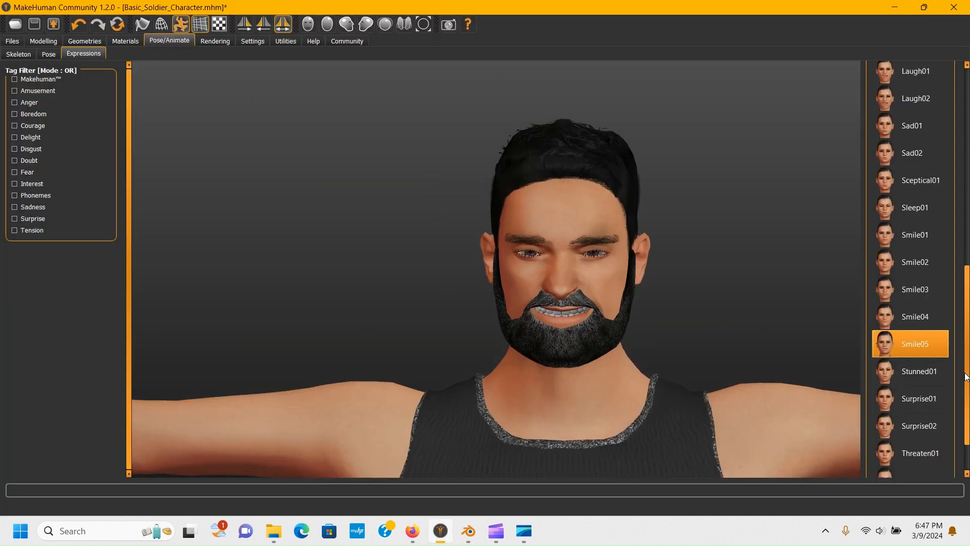
{"action": "left_click_drag", "start_coordinate": [965, 376], "coordinate": [963, 218]}
{"action": "left_click", "coordinate": [909, 365]}
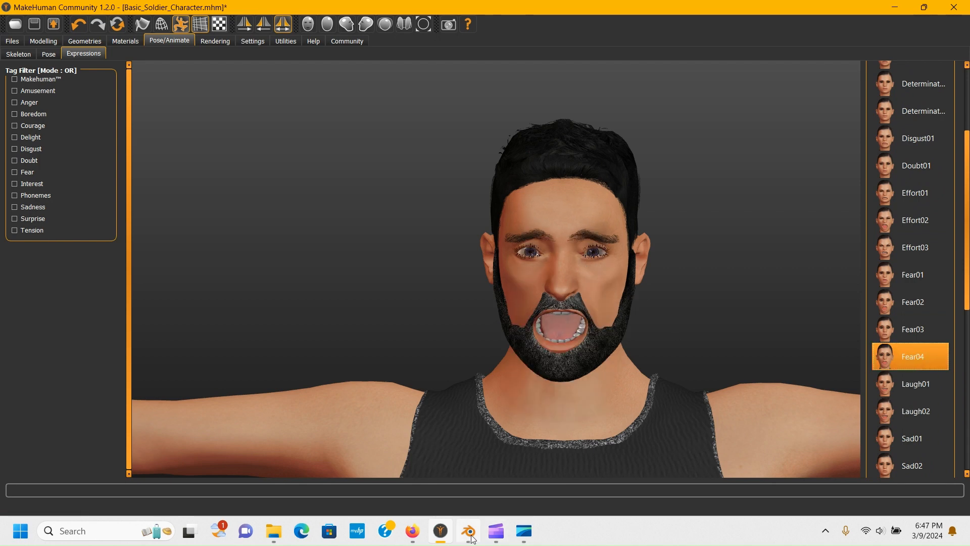
Switch back to Blender and import the fearful human from MakeHuman.
{"action": "mouse_move", "coordinate": [469, 531]}
{"action": "left_click", "coordinate": [465, 471]}
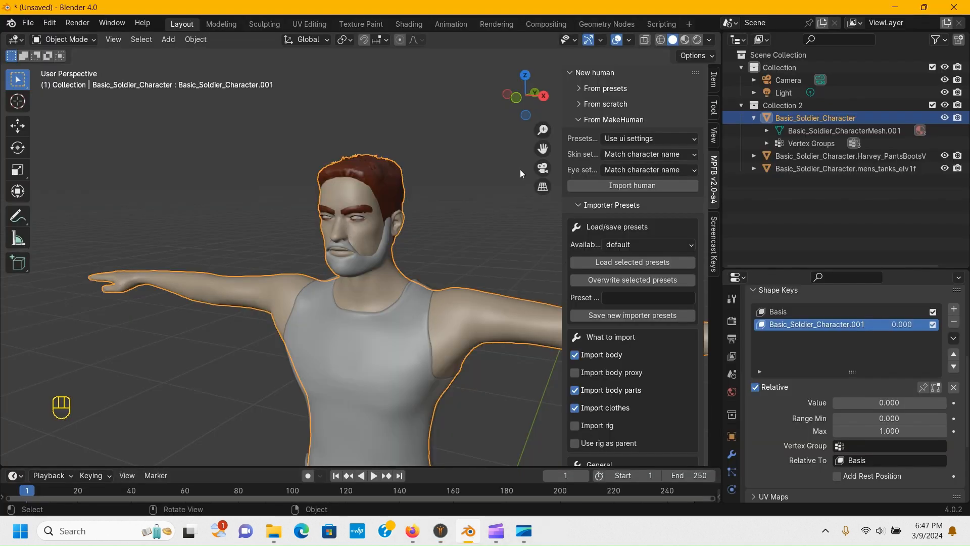
{"action": "scroll", "coordinate": [617, 190], "scroll_direction": "down", "scroll_amount": 5}
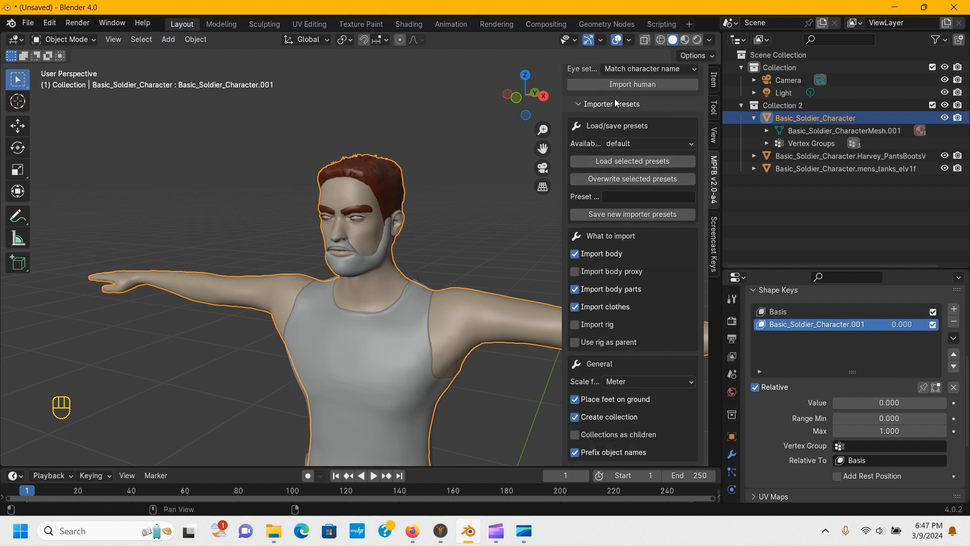
{"action": "left_click", "coordinate": [617, 85]}
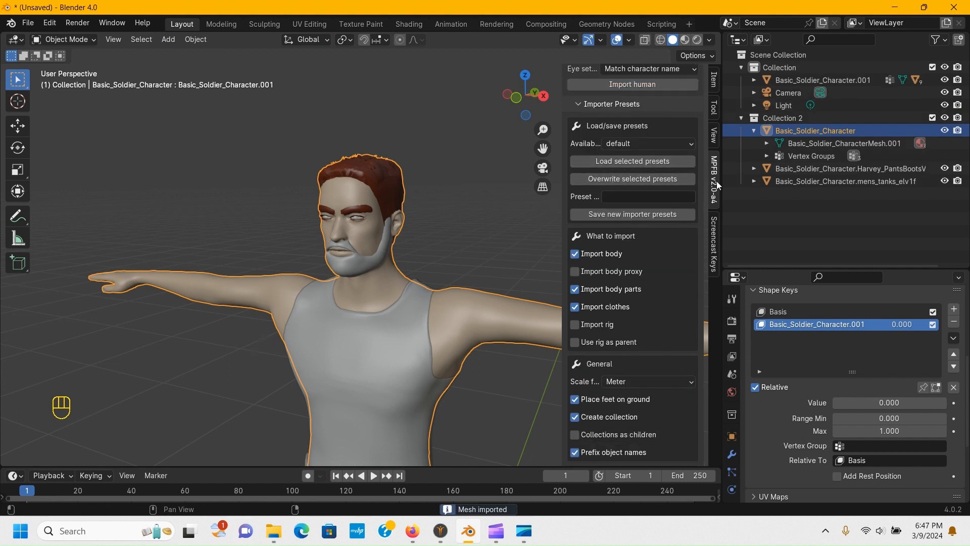
Delete the tank top and pants of the newly imported fearful soldier and select its body.
{"action": "left_click", "coordinate": [772, 81]}
{"action": "scroll", "coordinate": [282, 293], "scroll_direction": "down", "scroll_amount": 6}
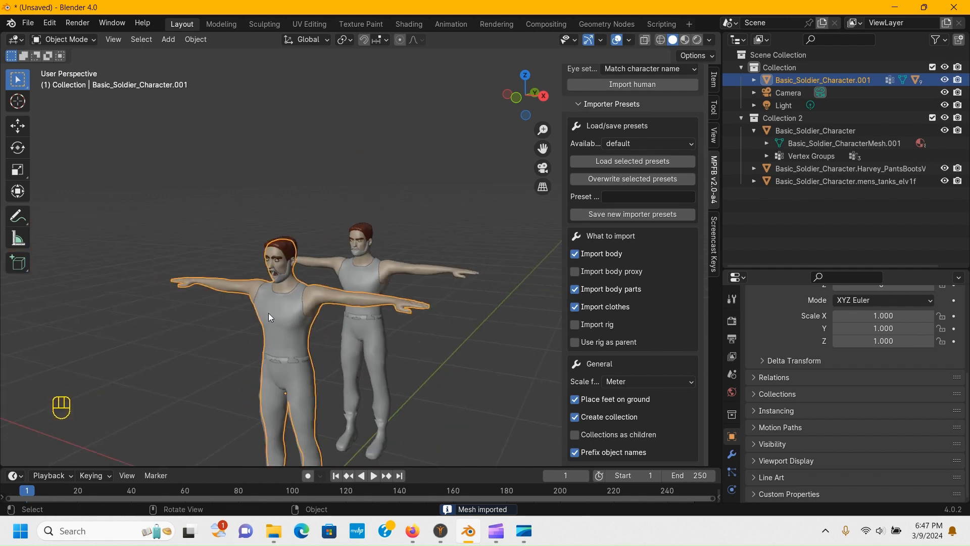
{"action": "scroll", "coordinate": [270, 313], "scroll_direction": "up", "scroll_amount": 3}
{"action": "middle_click_drag", "start_coordinate": [279, 320], "coordinate": [331, 272], "text": "shift"}
{"action": "scroll", "coordinate": [323, 273], "scroll_direction": "down", "scroll_amount": 1}
{"action": "left_click", "coordinate": [305, 276]}
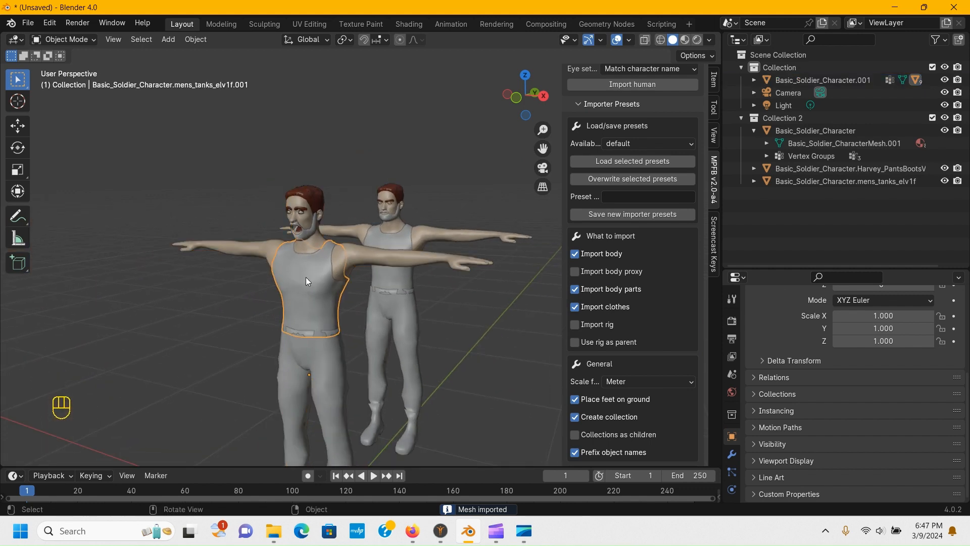
{"action": "key", "text": "x"}
{"action": "left_click", "coordinate": [306, 277]}
{"action": "left_click", "coordinate": [321, 377]}
{"action": "key", "text": "x"}
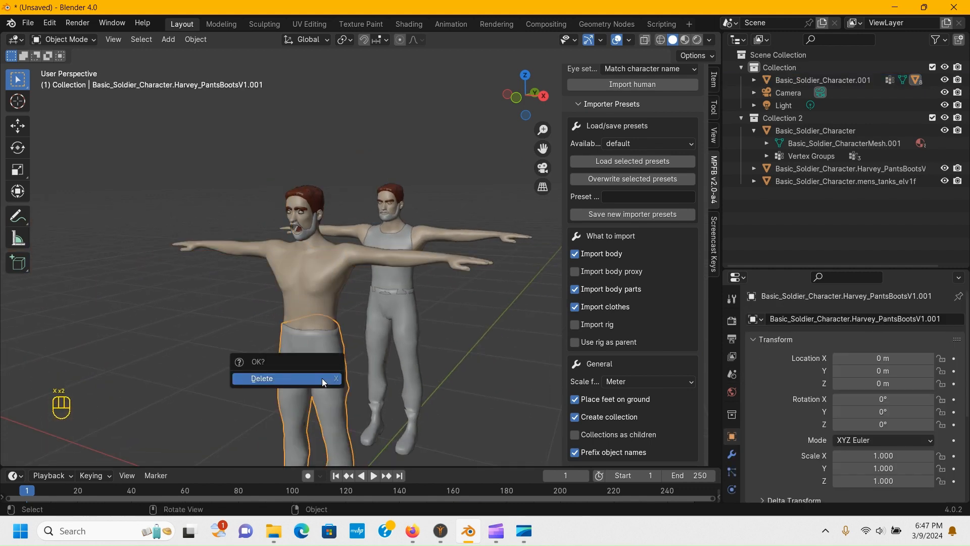
{"action": "left_click", "coordinate": [323, 378]}
{"action": "left_click", "coordinate": [326, 269]}
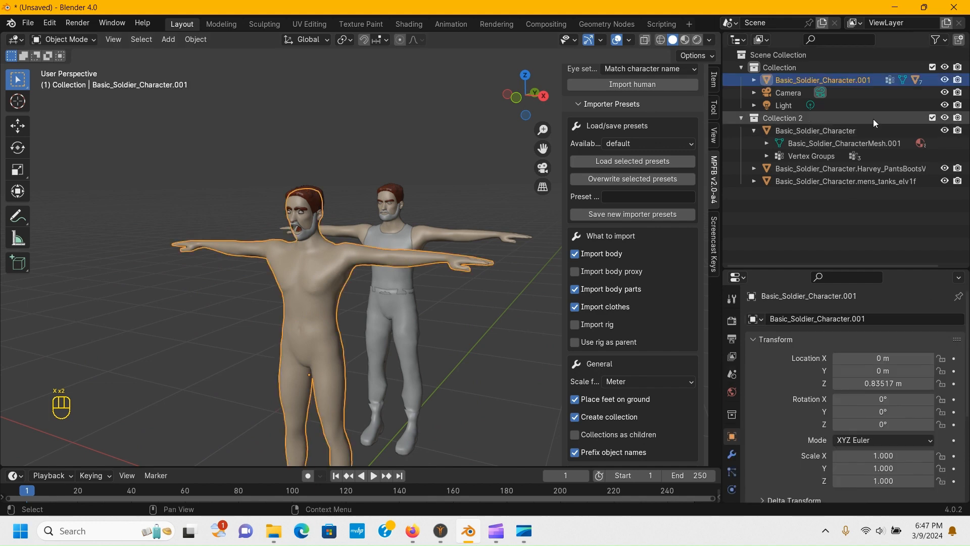
Unparent the fearful soldier's beard, eyebrows, eyelashes, eyes, hair, teeth and tongue from its body, placing them directly in Collection.
{"action": "left_click", "coordinate": [753, 80]}
{"action": "left_click", "coordinate": [805, 194]}
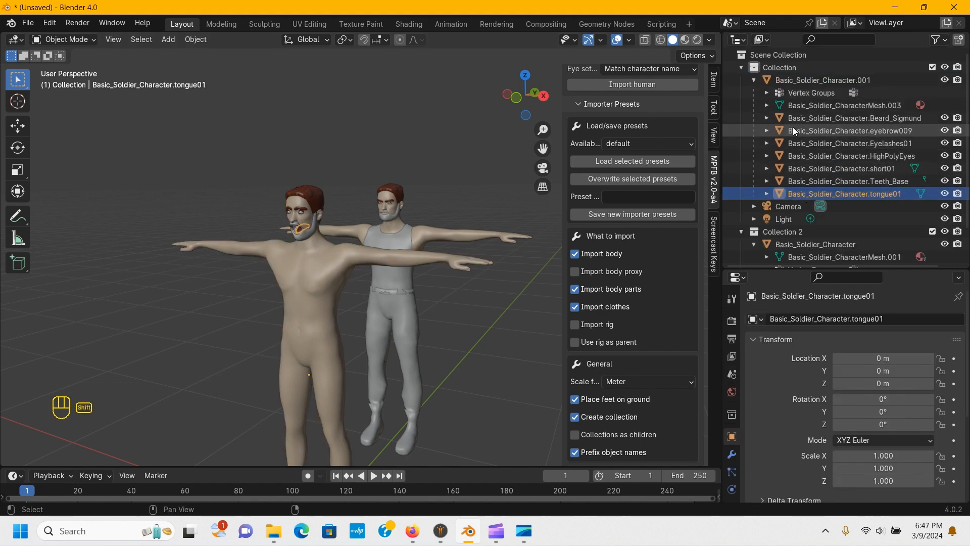
{"action": "left_click", "coordinate": [797, 118], "text": "shift"}
{"action": "left_click_drag", "start_coordinate": [796, 118], "coordinate": [788, 72]}
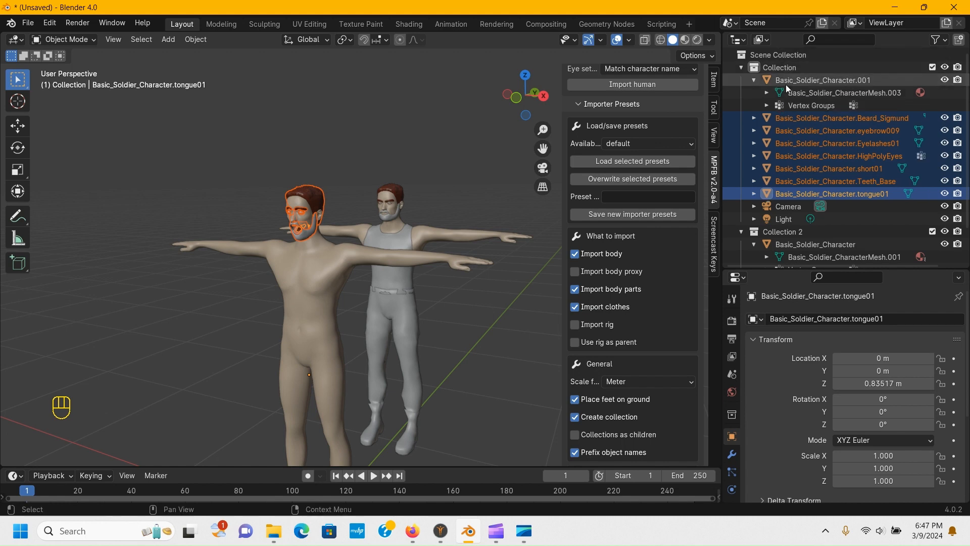
Join the fearful soldier's separate head parts into its body, with the body Basic_Soldier_Character.001 as the active object.
{"action": "middle_click_drag", "start_coordinate": [371, 229], "coordinate": [298, 216]}
{"action": "left_click_drag", "start_coordinate": [255, 177], "coordinate": [349, 293]}
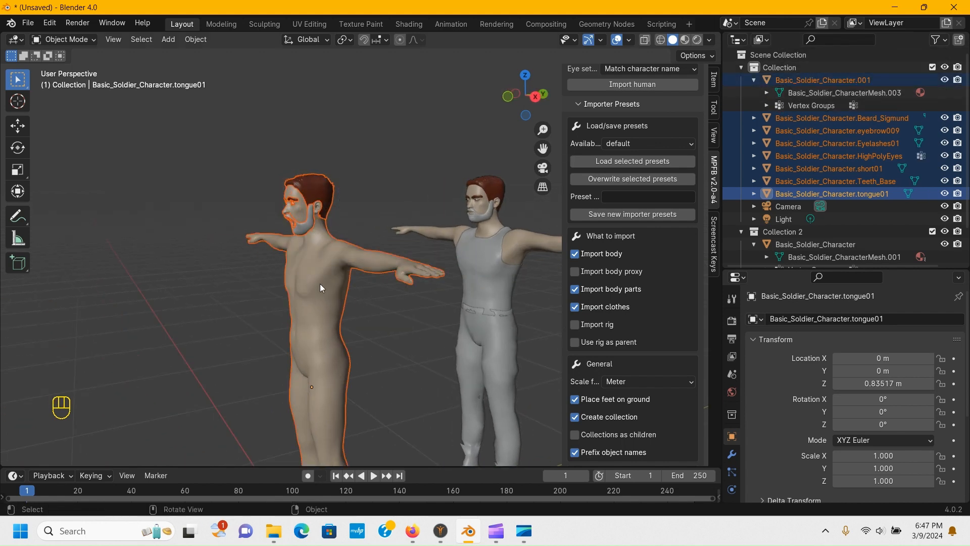
{"action": "middle_click_drag", "start_coordinate": [320, 284], "coordinate": [386, 295]}
{"action": "scroll", "coordinate": [347, 279], "scroll_direction": "up", "scroll_amount": 1}
{"action": "scroll", "coordinate": [347, 279], "scroll_direction": "up", "scroll_amount": 2}
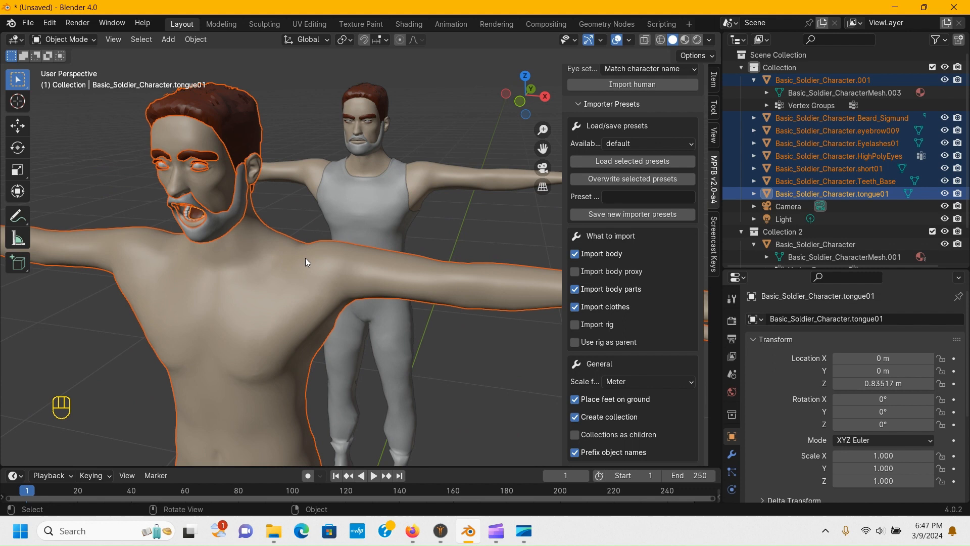
{"action": "left_click", "coordinate": [331, 260], "text": "shift"}
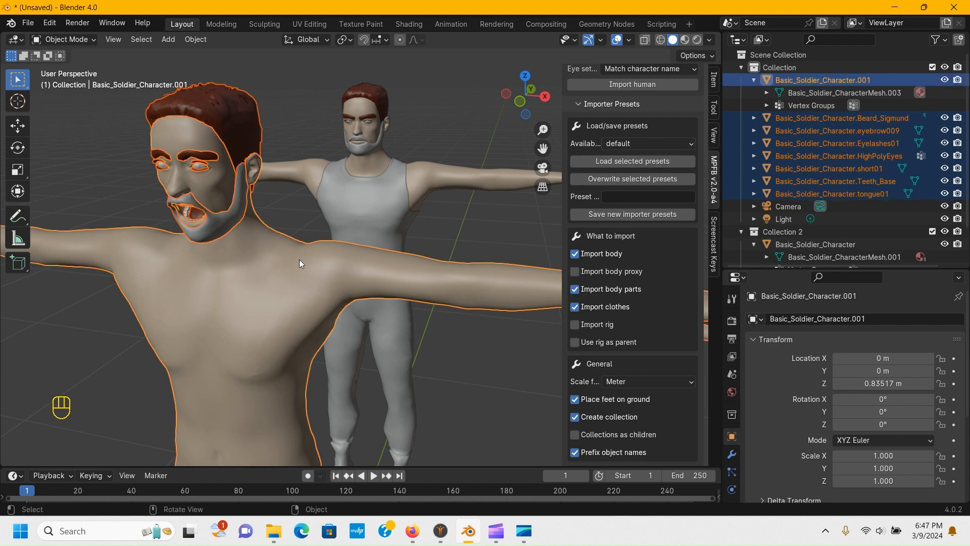
{"action": "scroll", "coordinate": [317, 279], "scroll_direction": "up", "scroll_amount": 1}
{"action": "middle_click_drag", "start_coordinate": [323, 243], "coordinate": [325, 257], "text": "shift"}
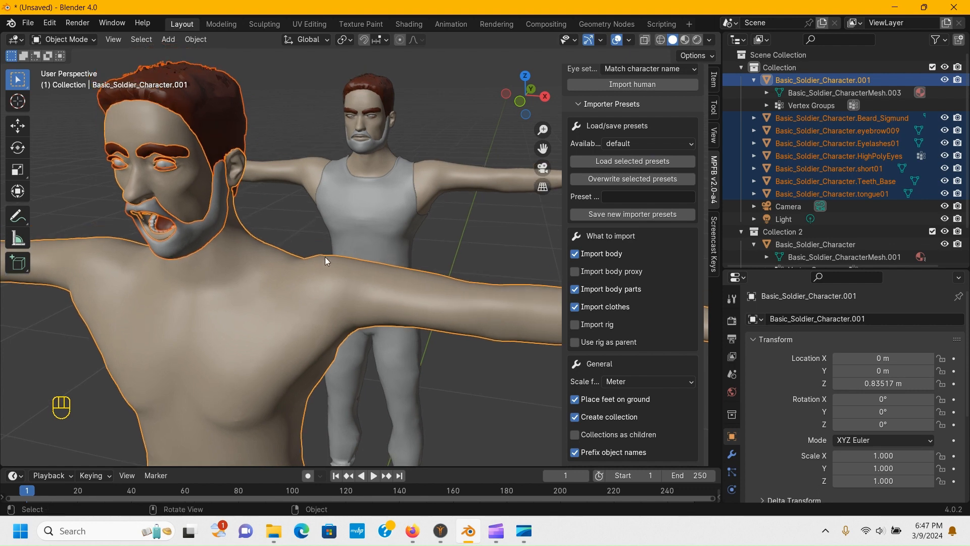
{"action": "key", "text": "ctrl+j"}
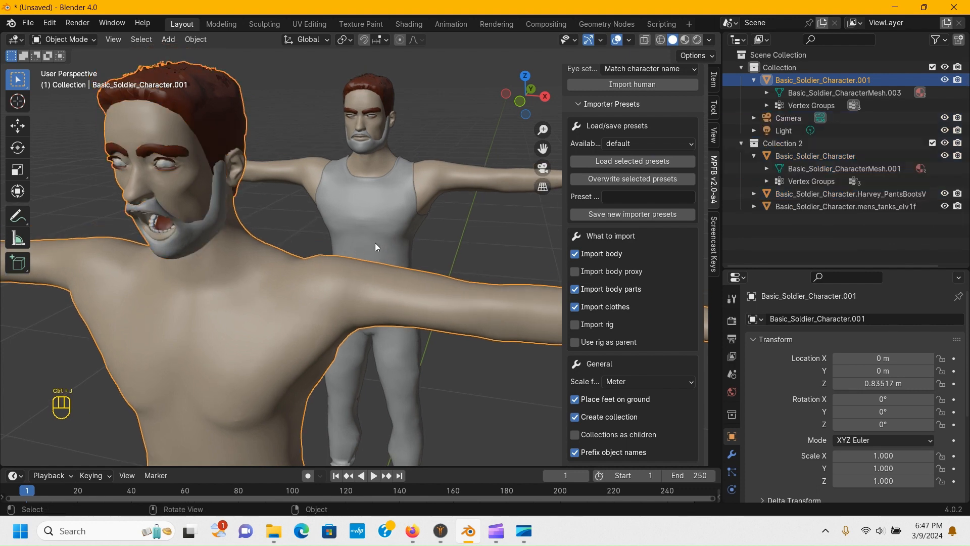
Add the fearful body to the neutral soldier as a shape key using Join as Shapes, with the neutral soldier active.
{"action": "scroll", "coordinate": [375, 242], "scroll_direction": "down", "scroll_amount": 4}
{"action": "left_click", "coordinate": [371, 178], "text": "shift"}
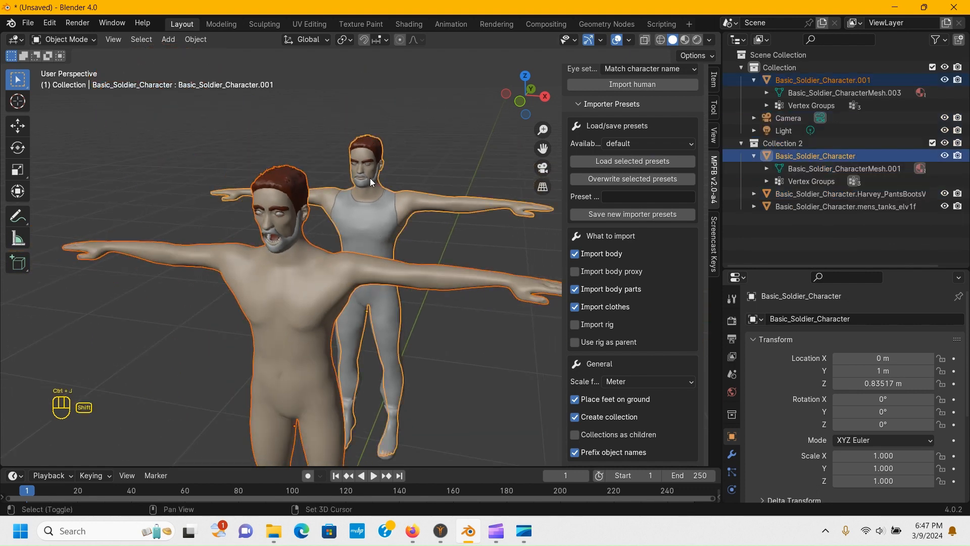
{"action": "middle_click_drag", "start_coordinate": [370, 178], "coordinate": [324, 237]}
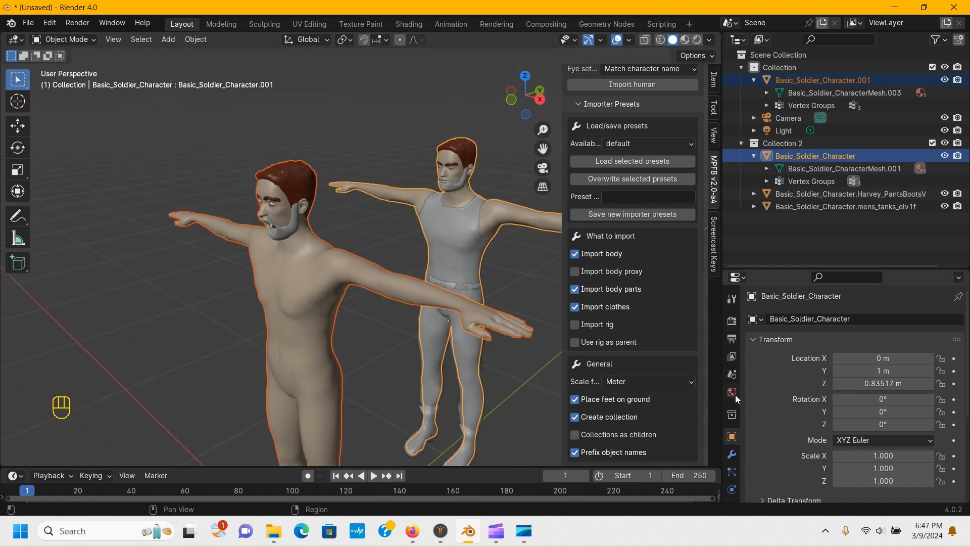
{"action": "scroll", "coordinate": [735, 395], "scroll_direction": "down", "scroll_amount": 4}
{"action": "left_click", "coordinate": [732, 447]}
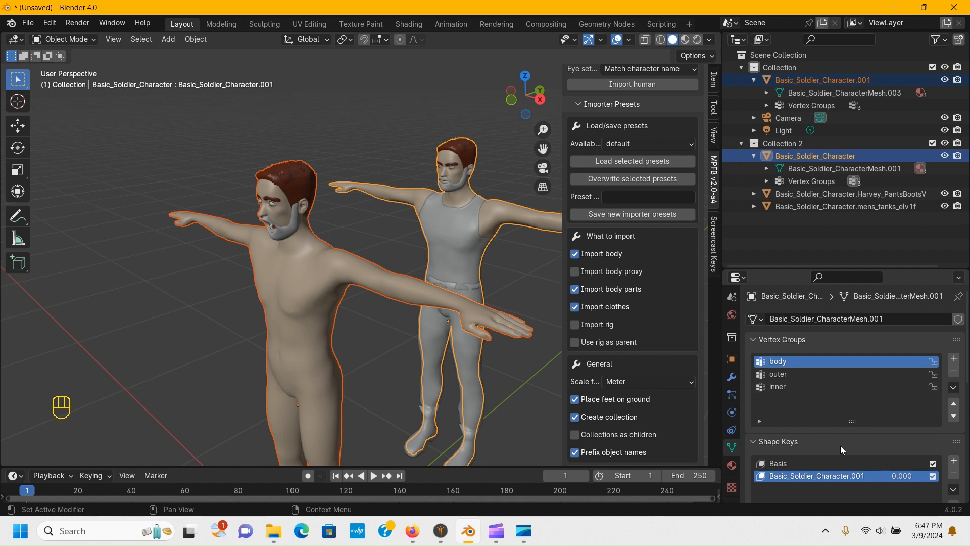
{"action": "scroll", "coordinate": [840, 446], "scroll_direction": "down", "scroll_amount": 5}
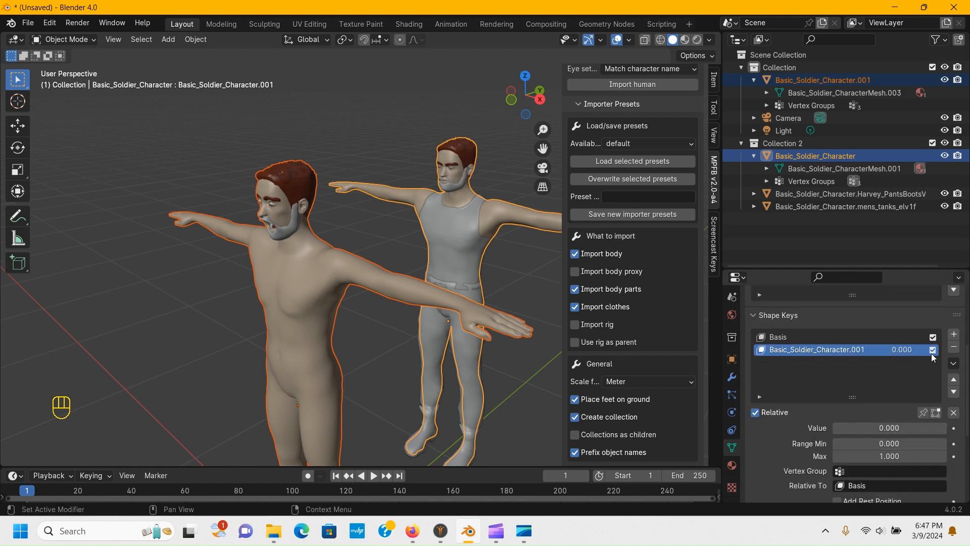
{"action": "left_click", "coordinate": [954, 363]}
{"action": "left_click", "coordinate": [907, 420]}
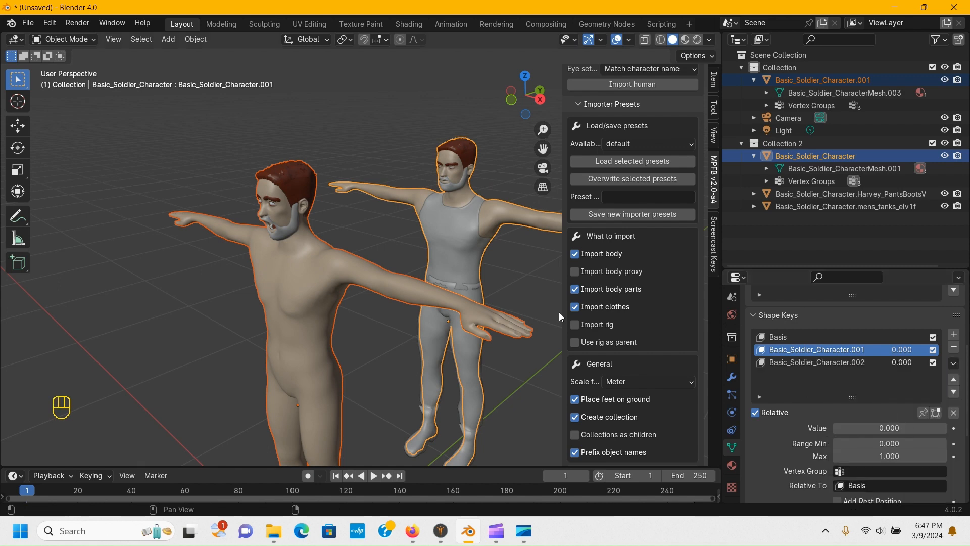
Select the Basic_Soldier_Character.002 shape key and delete the fearful soldier's joined body from the scene.
{"action": "left_click", "coordinate": [835, 362]}
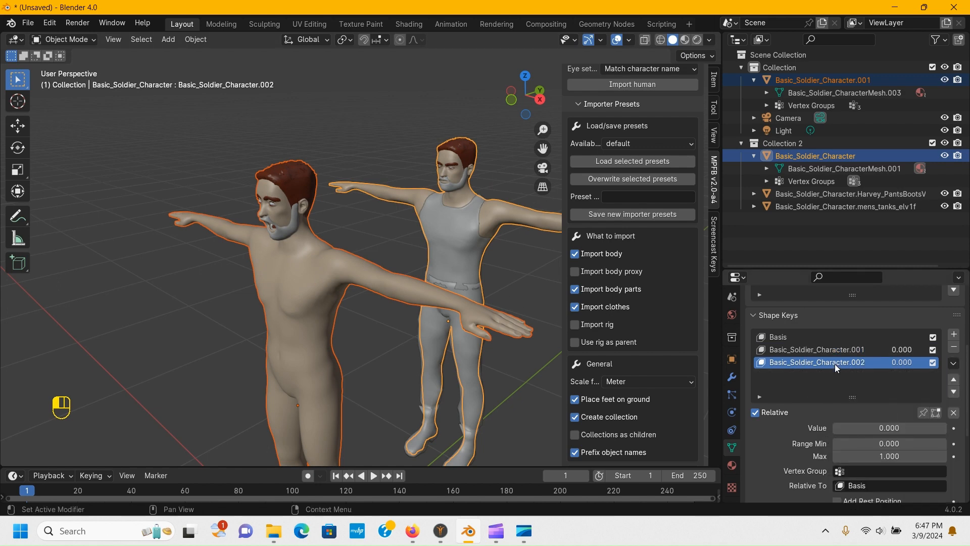
{"action": "key", "text": "x"}
{"action": "left_click", "coordinate": [317, 267]}
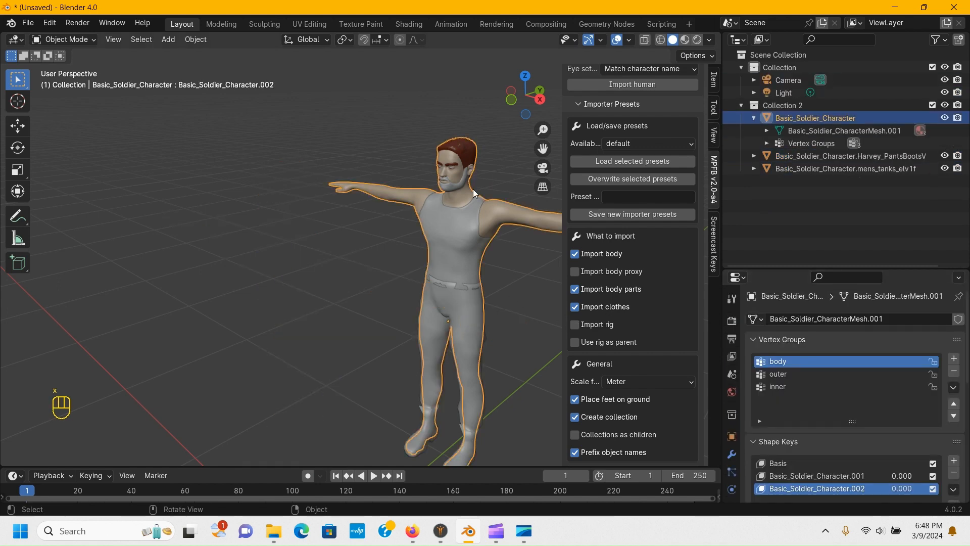
Preview the smile shape key Basic_Soldier_Character.001 on the neutral soldier's face at 0.715, and return its value to 0.000.
{"action": "scroll", "coordinate": [473, 189], "scroll_direction": "up", "scroll_amount": 3}
{"action": "middle_click_drag", "start_coordinate": [389, 215], "coordinate": [218, 296], "text": "shift"}
{"action": "middle_click_drag", "start_coordinate": [345, 255], "coordinate": [293, 262]}
{"action": "scroll", "coordinate": [639, 225], "scroll_direction": "down", "scroll_amount": 1}
{"action": "left_click", "coordinate": [834, 476]}
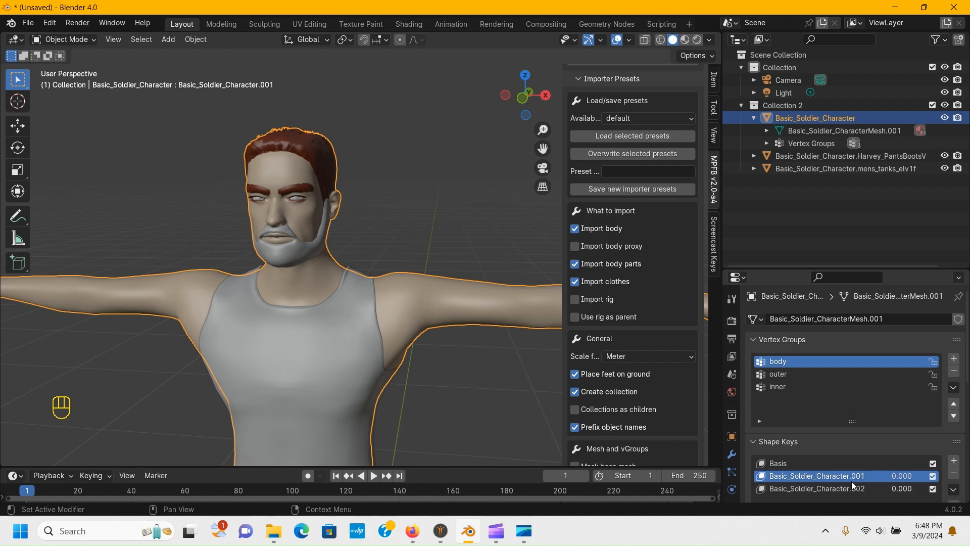
{"action": "scroll", "coordinate": [879, 450], "scroll_direction": "down", "scroll_amount": 6}
{"action": "left_click_drag", "start_coordinate": [862, 405], "coordinate": [828, 384]}
{"action": "left_click", "coordinate": [848, 337]}
{"action": "left_click", "coordinate": [847, 325]}
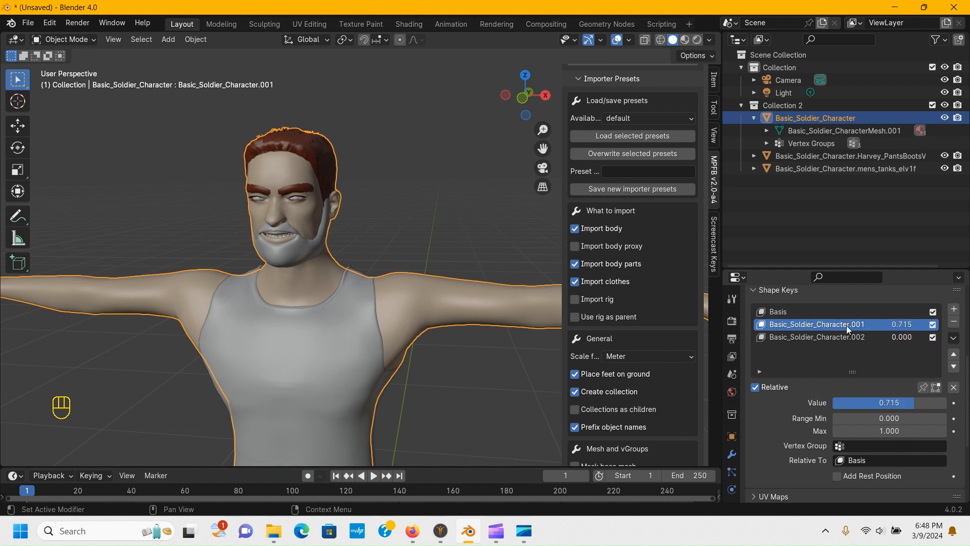
{"action": "left_click_drag", "start_coordinate": [890, 402], "coordinate": [821, 401]}
{"action": "scroll", "coordinate": [355, 275], "scroll_direction": "down", "scroll_amount": 5}
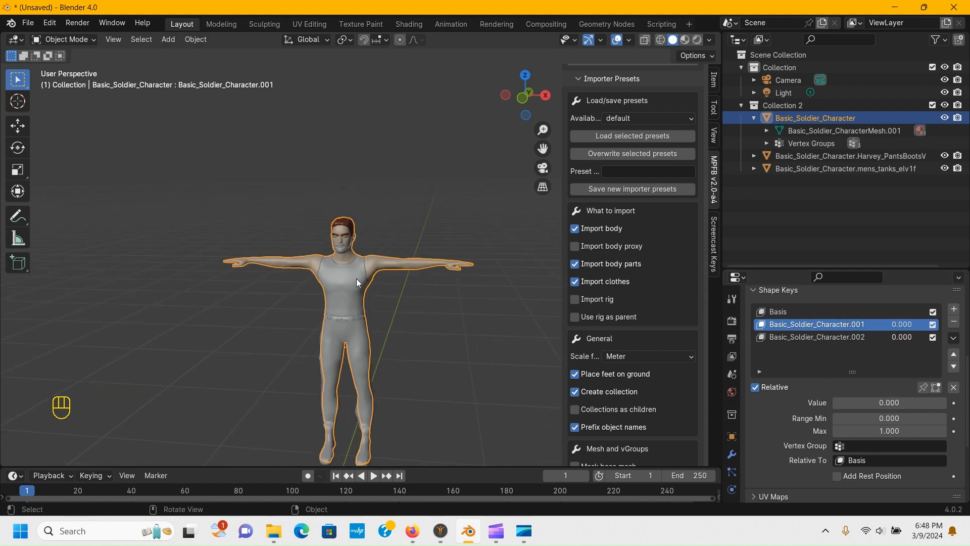
{"action": "middle_click_drag", "start_coordinate": [389, 297], "coordinate": [400, 303]}
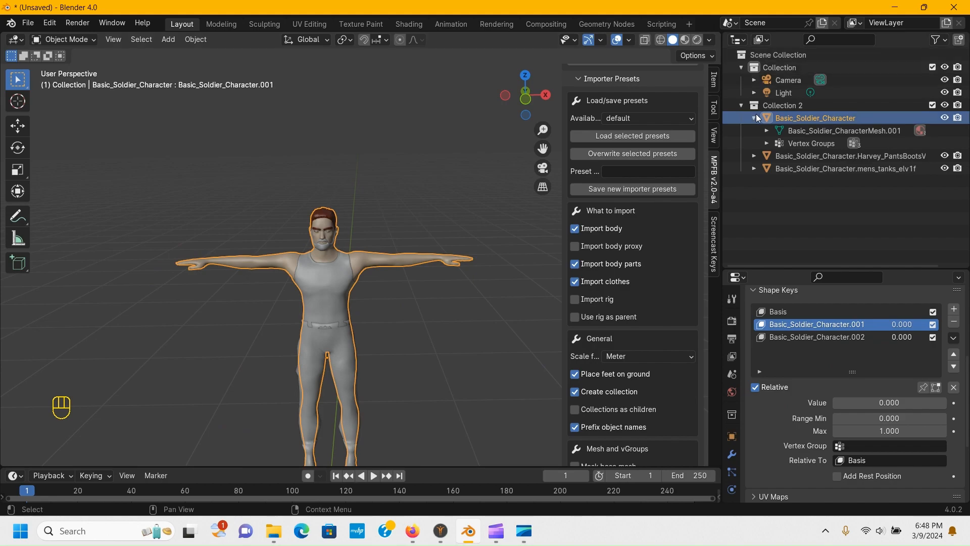